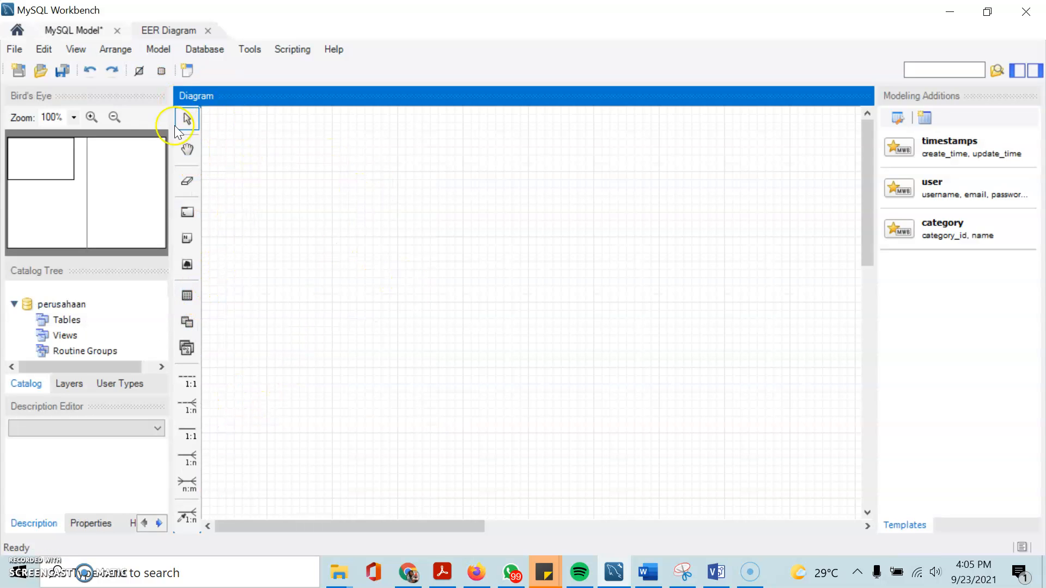
- Examine the PEGAWAI, DEPARTEMEN, KELUARGA and PROJECT entities in the Visio ER diagram, and return to MySQL Workbench
click(715, 572)
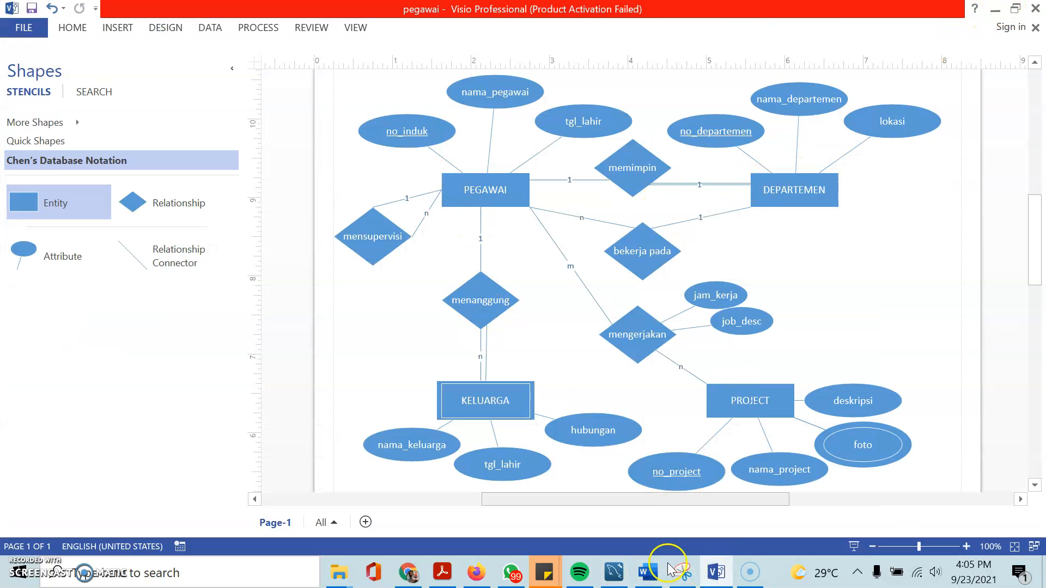
click(615, 576)
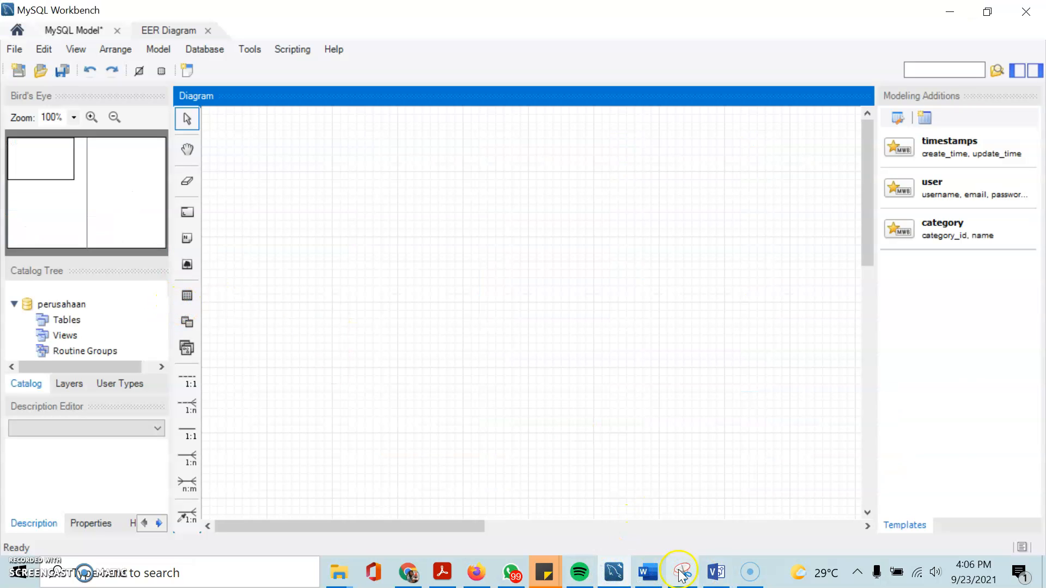
click(717, 572)
click(458, 190)
click(778, 187)
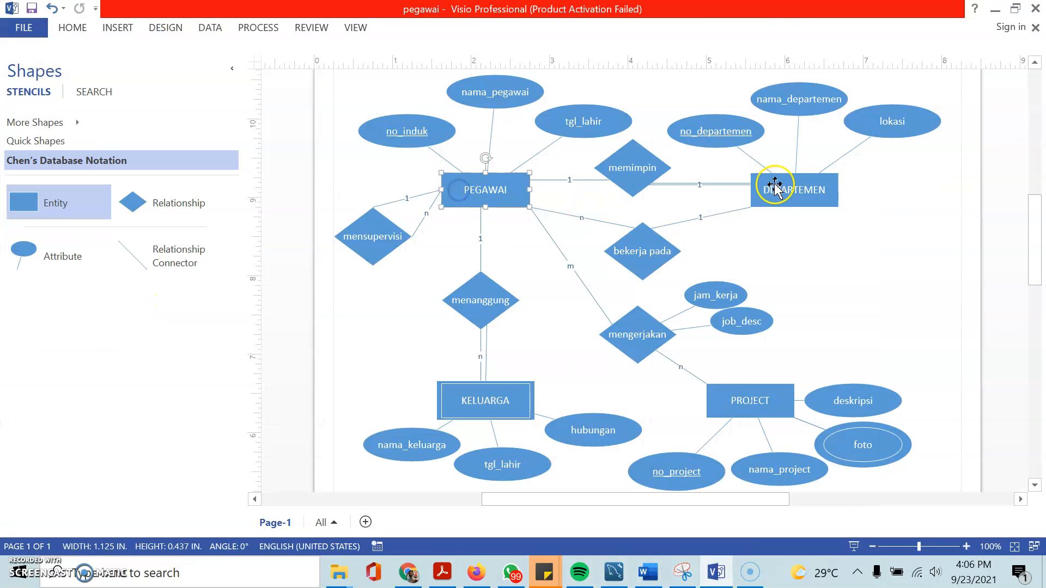
click(506, 193)
click(484, 403)
click(756, 403)
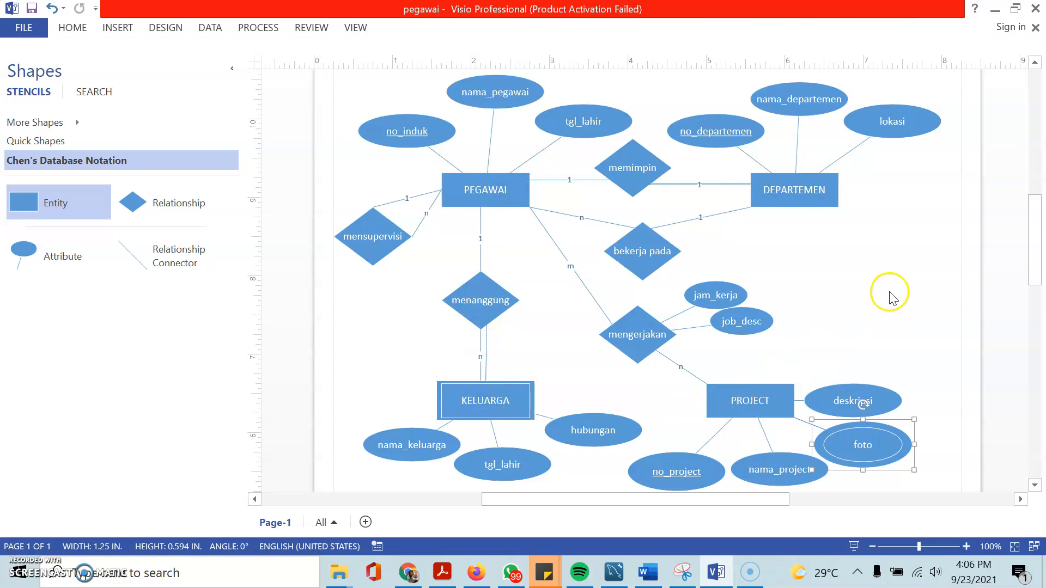
click(498, 192)
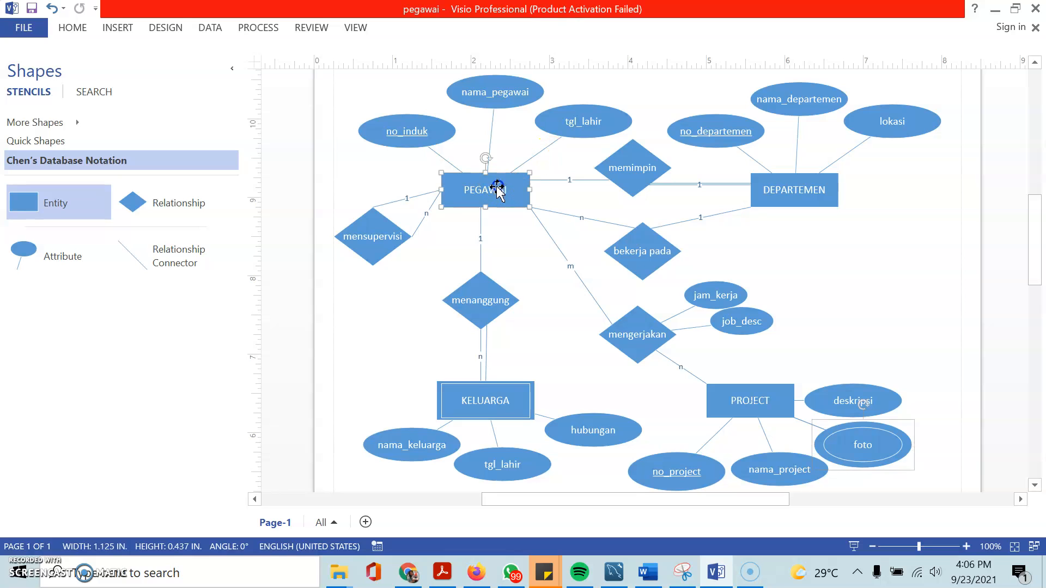
click(495, 402)
click(725, 400)
click(765, 194)
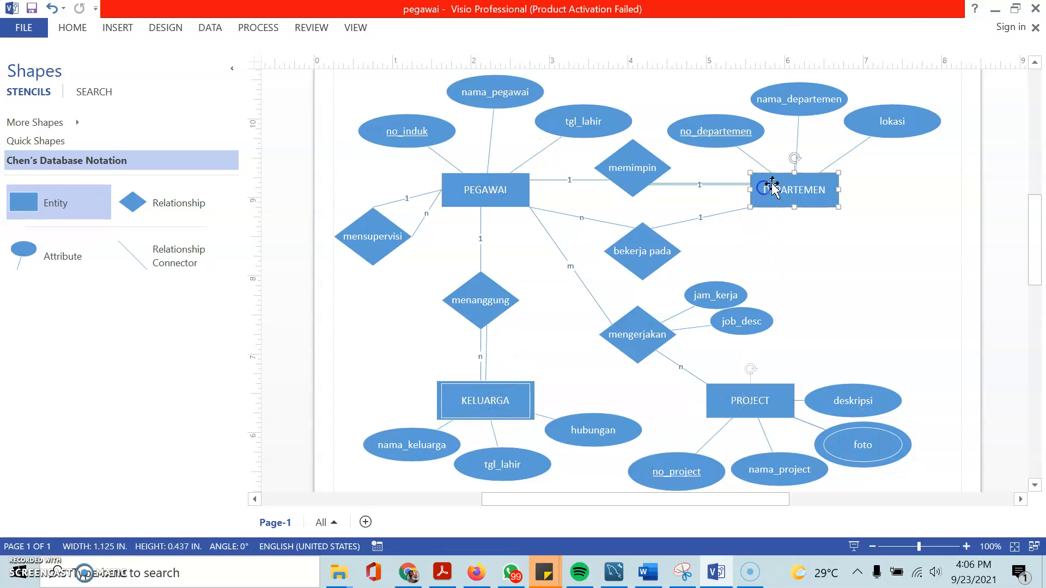
click(994, 10)
- Place four new tables on the EER diagram in a two-by-two layout matching the entities, adjusting the fourth table's position
click(187, 295)
click(281, 210)
click(187, 295)
click(616, 214)
click(186, 294)
click(293, 392)
click(187, 294)
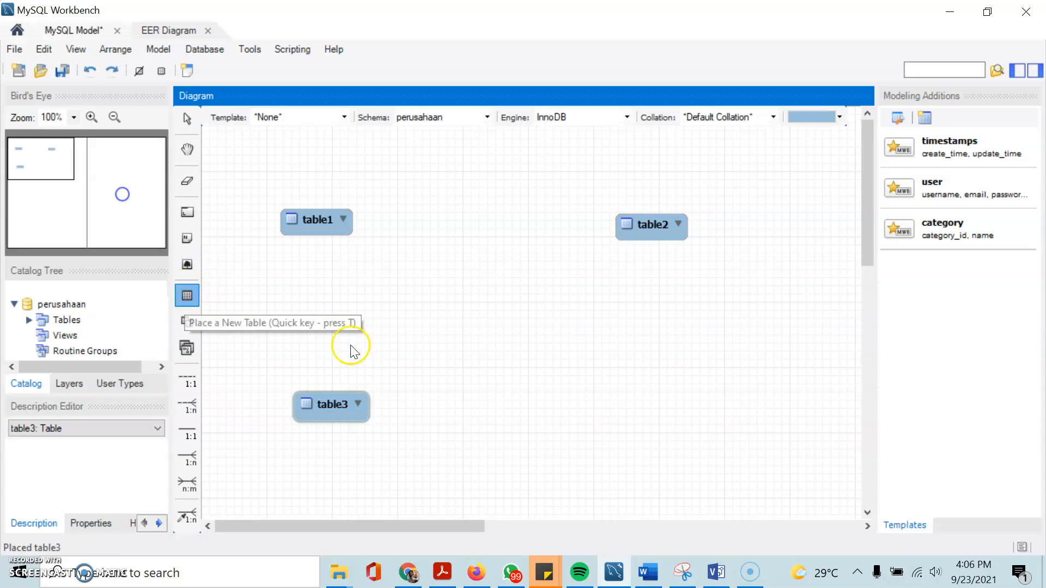
click(613, 402)
drag(644, 414, 661, 396)
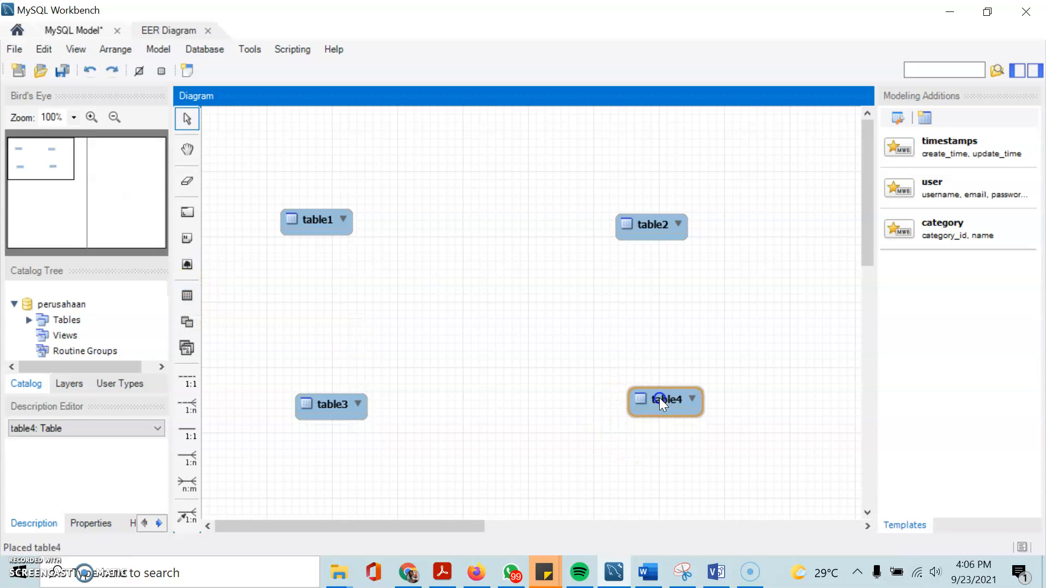
- Move table1 slightly upward and rename it pegawai
mouse_move(316, 219)
mouse_down()
mouse_move(339, 199)
mouse_move(321, 198)
mouse_up()
double_click(326, 201)
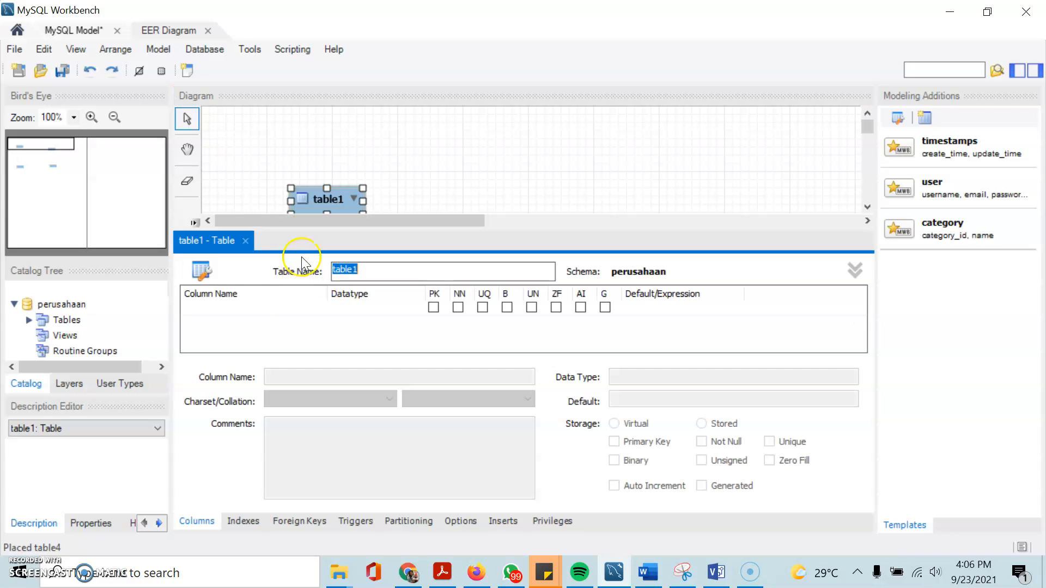
text(pegal)
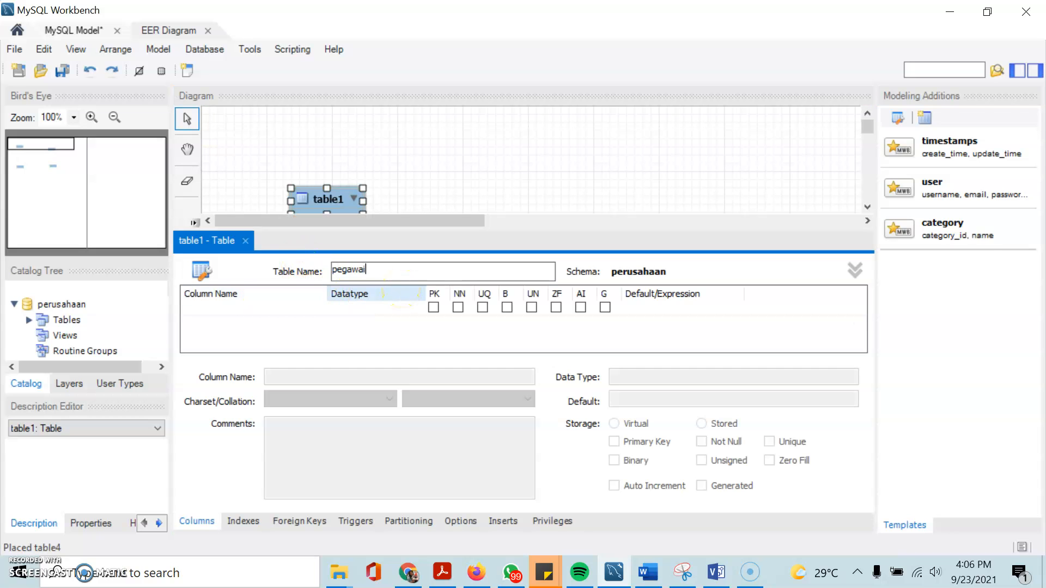
- Check the employee attributes in the Visio diagram and add no_induk as the pegawai table's first column
click(713, 572)
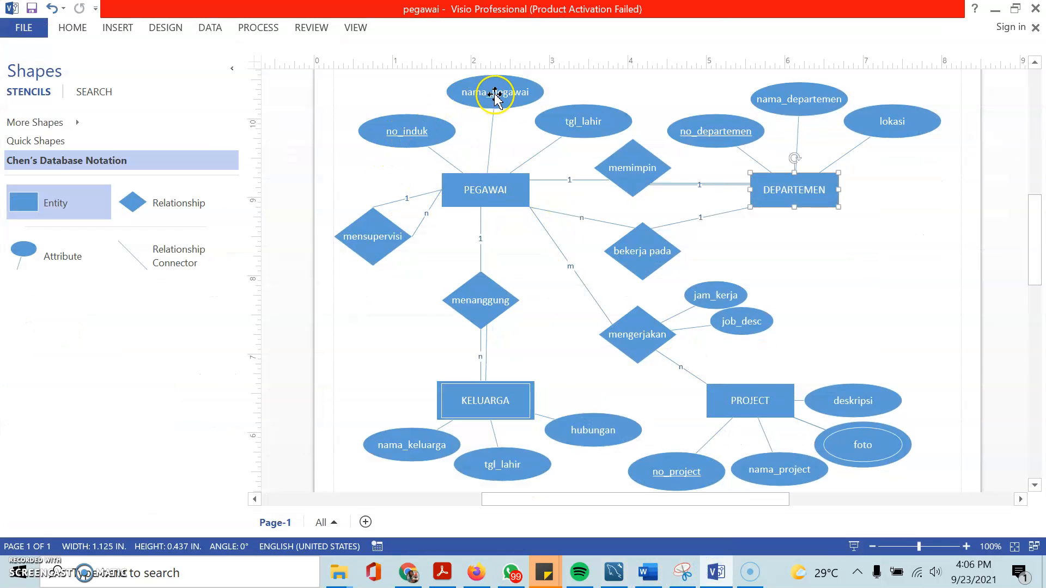
click(995, 9)
click(262, 310)
click(264, 311)
text(n)
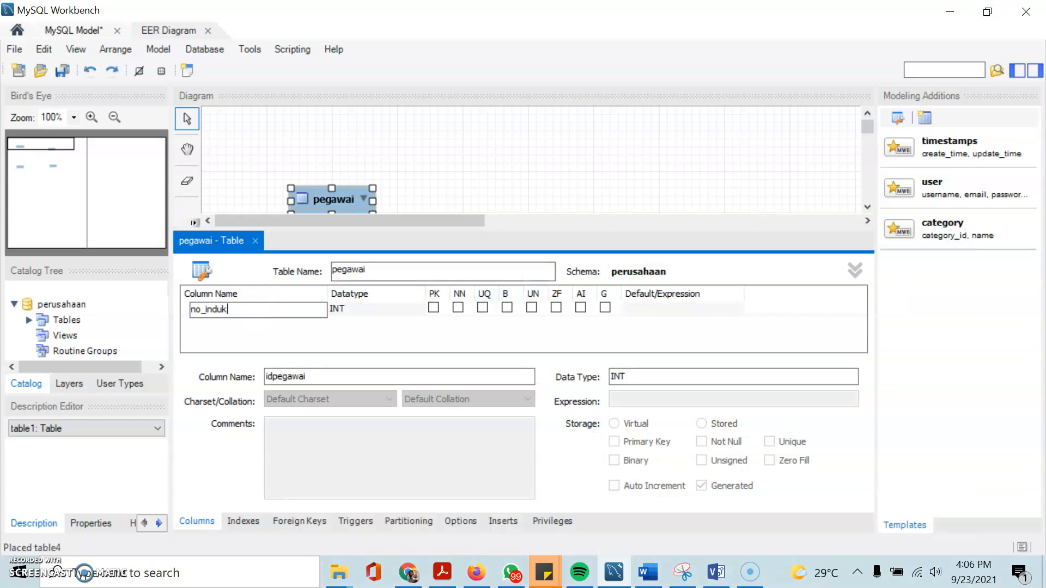
text(o_induk)
- Add the columns nama_pegawai and tgl_lahir to the pegawai table
click(255, 322)
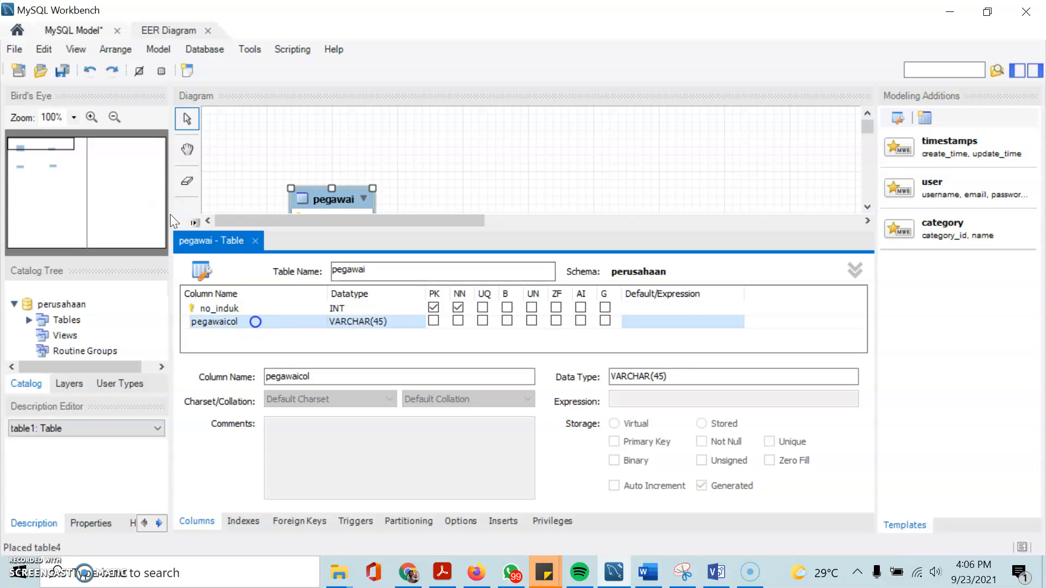
click(254, 321)
text(nama)
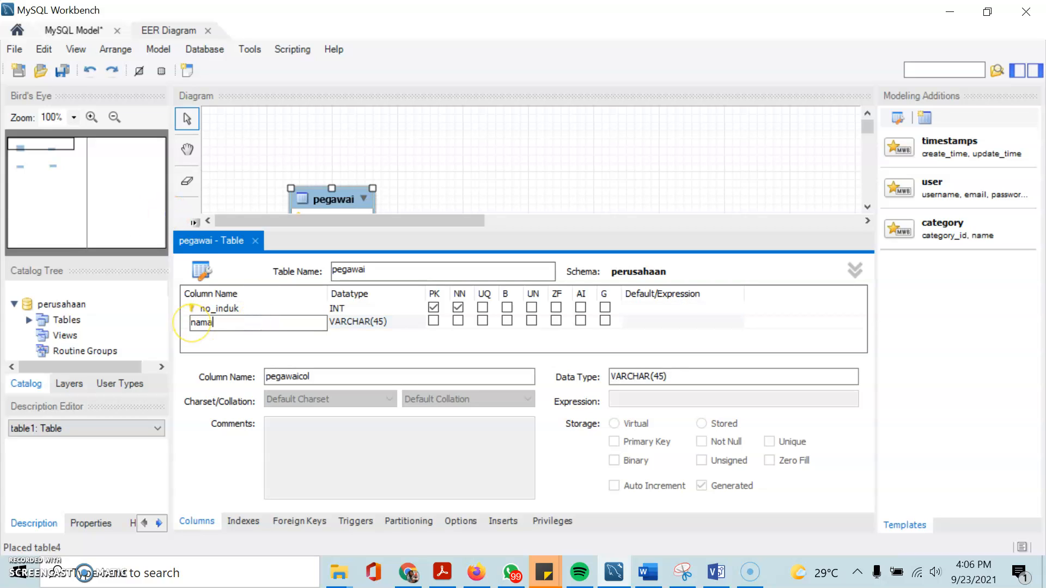
text(_pegawai)
click(204, 335)
click(205, 334)
text(tgl_lahi)
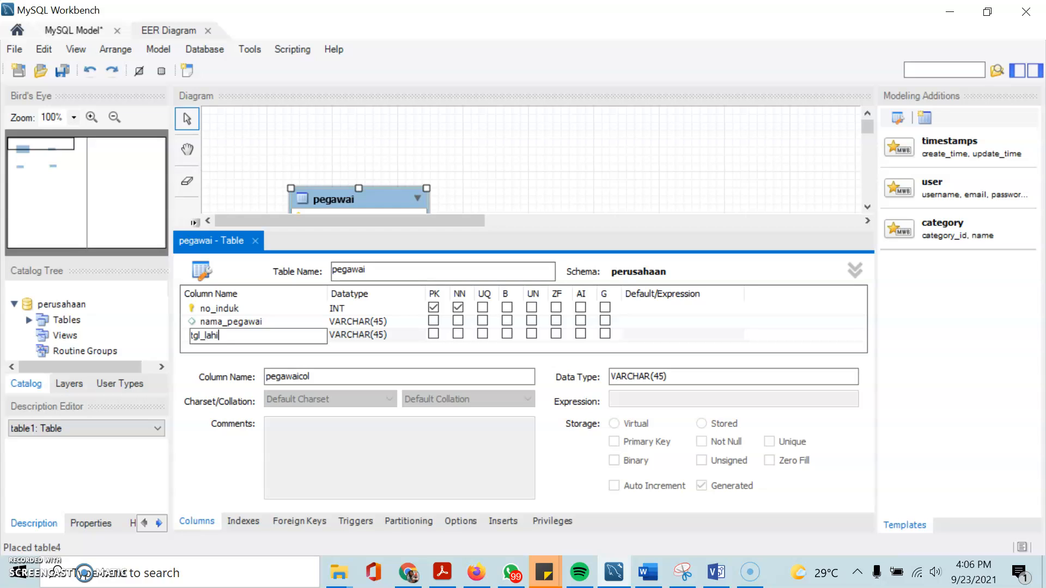
text(r)
- Set the datatype of the no_induk column to CHAR(10)
click(354, 309)
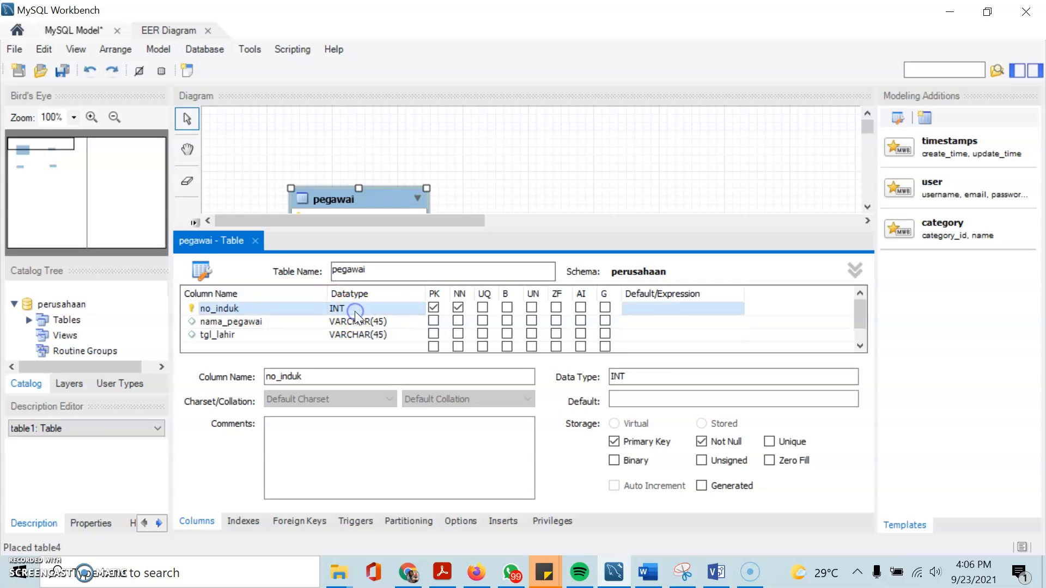
click(415, 309)
click(418, 309)
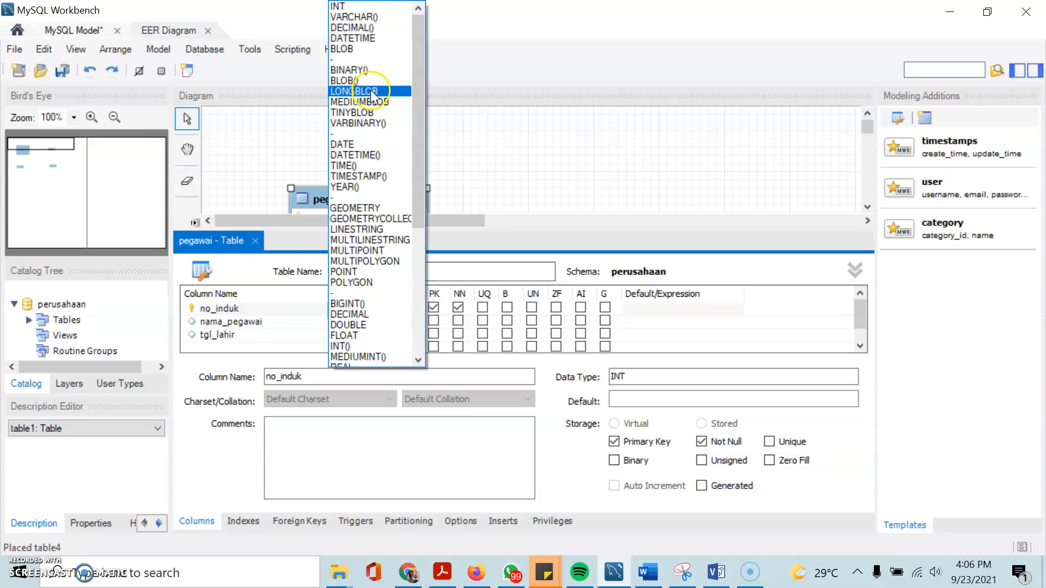
scroll(372, 97, down, 7)
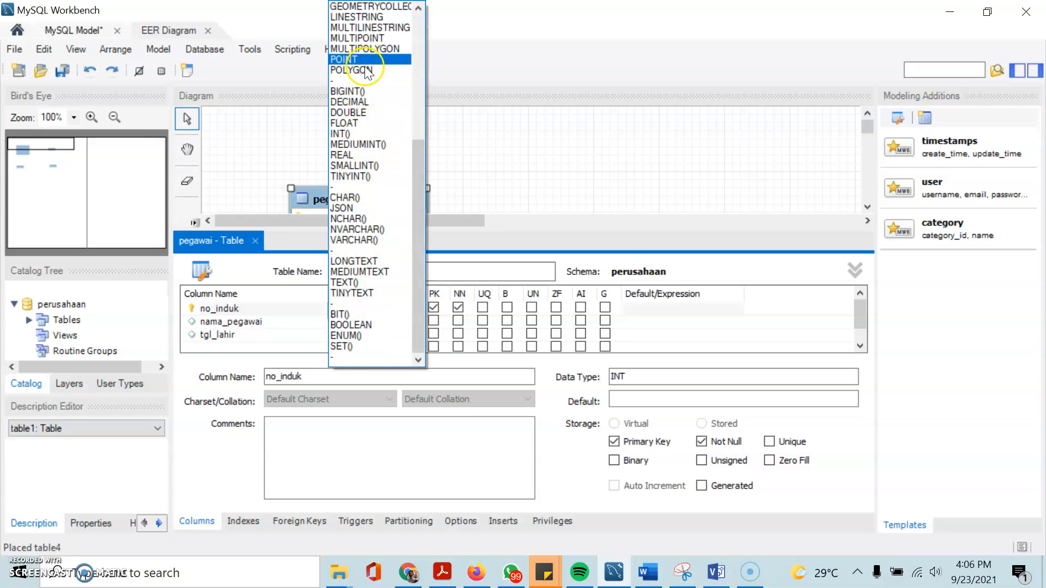
click(351, 198)
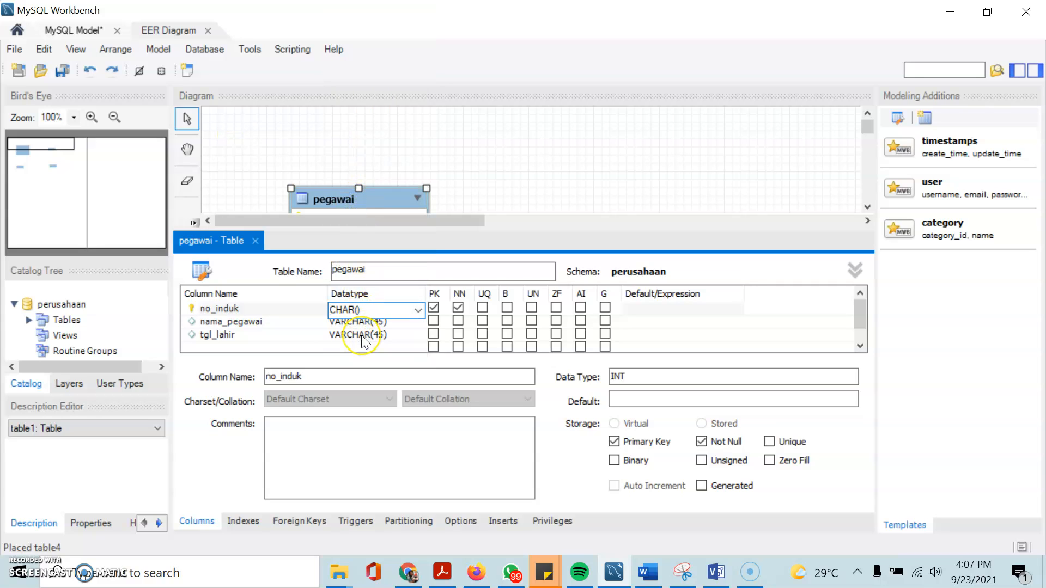
click(261, 323)
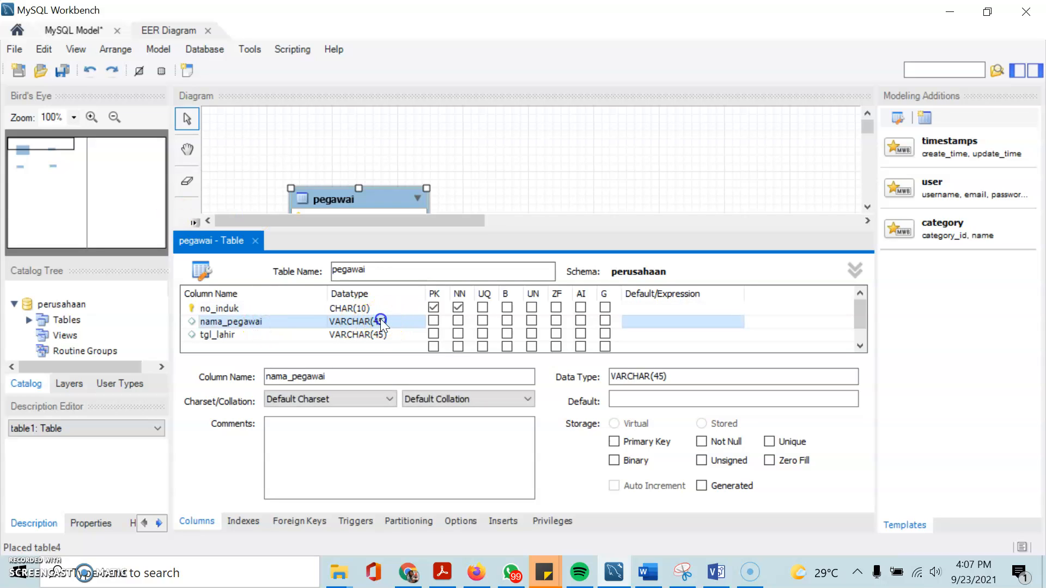
- Set the datatype of nama_pegawai to VARCHAR(60) and that of tgl_lahir to DATE
click(380, 321)
click(382, 322)
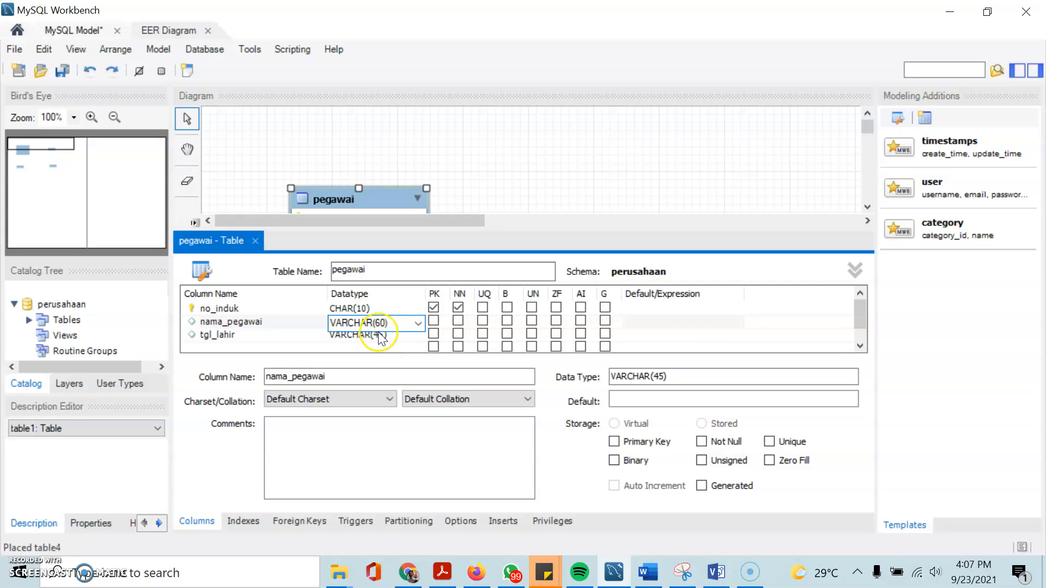
click(398, 336)
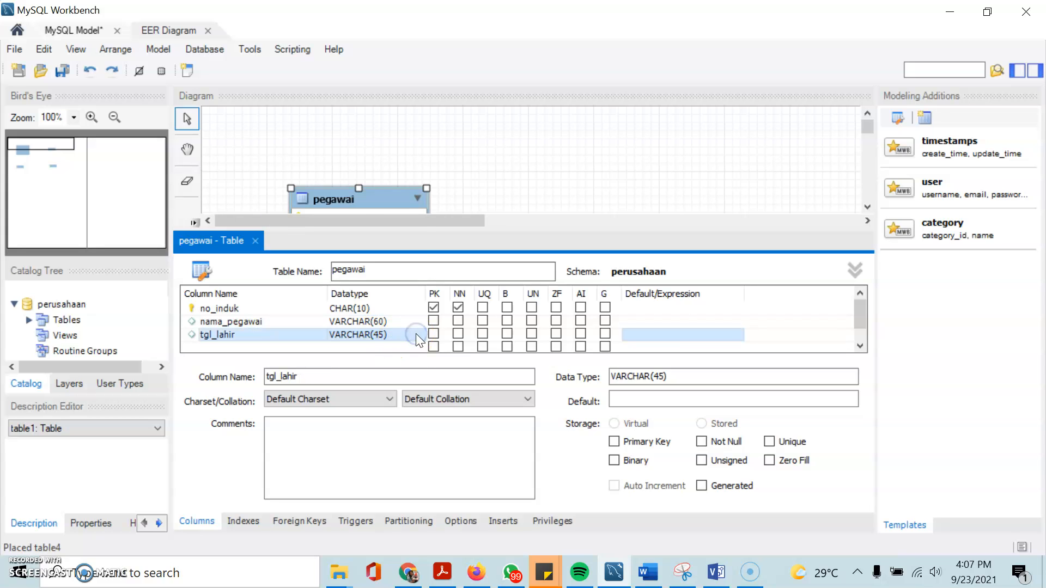
click(416, 333)
click(375, 144)
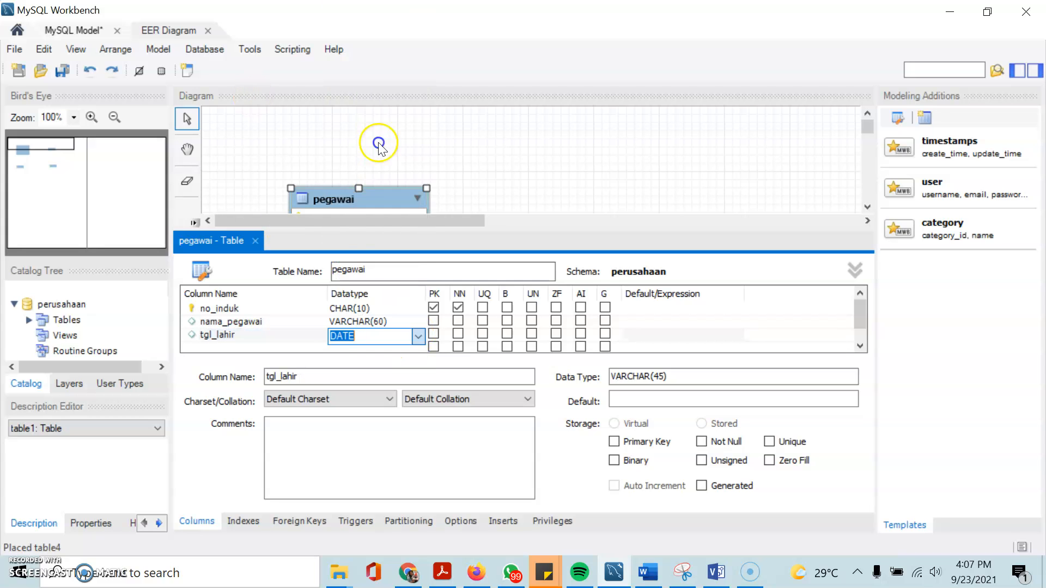
- Mark the nama_pegawai column as not null and close the pegawai table editor
drag(417, 231, 413, 177)
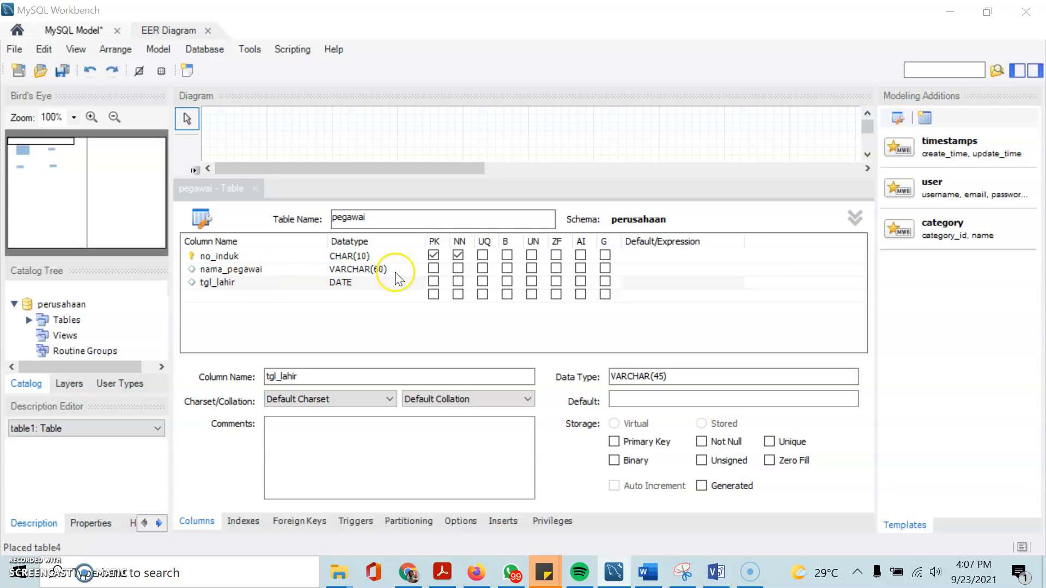
click(458, 269)
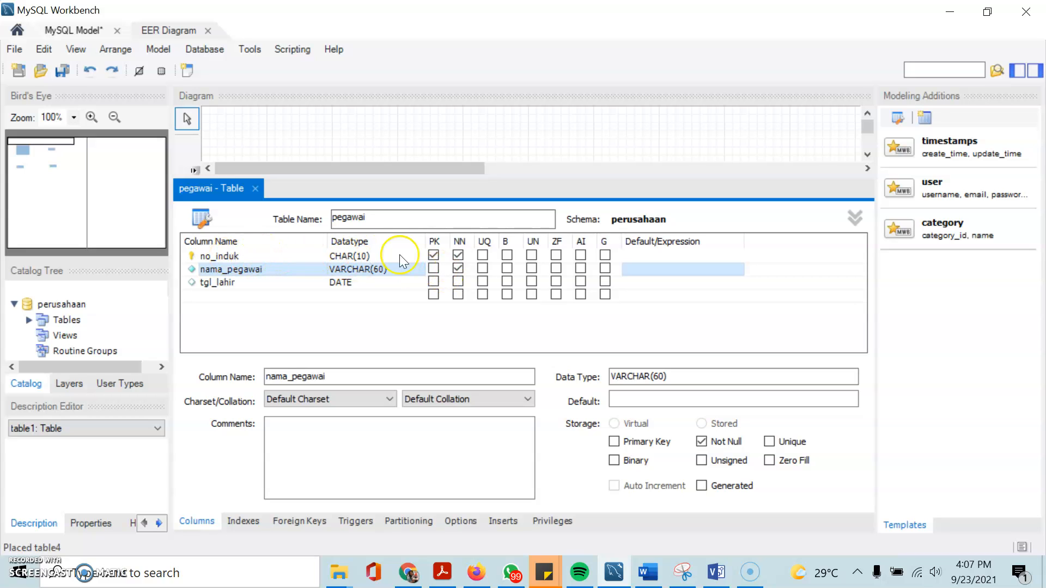
click(459, 255)
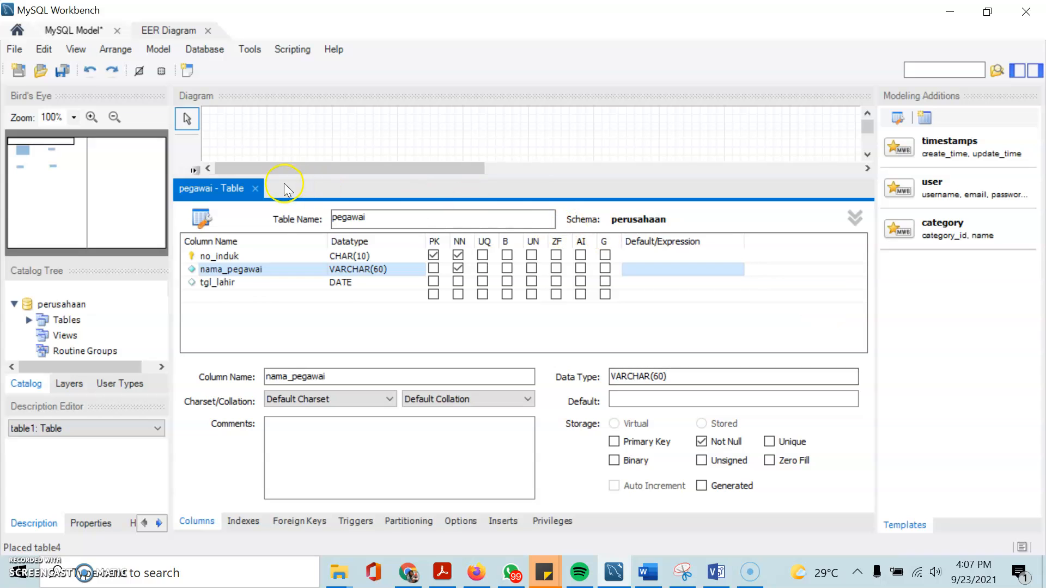
click(257, 189)
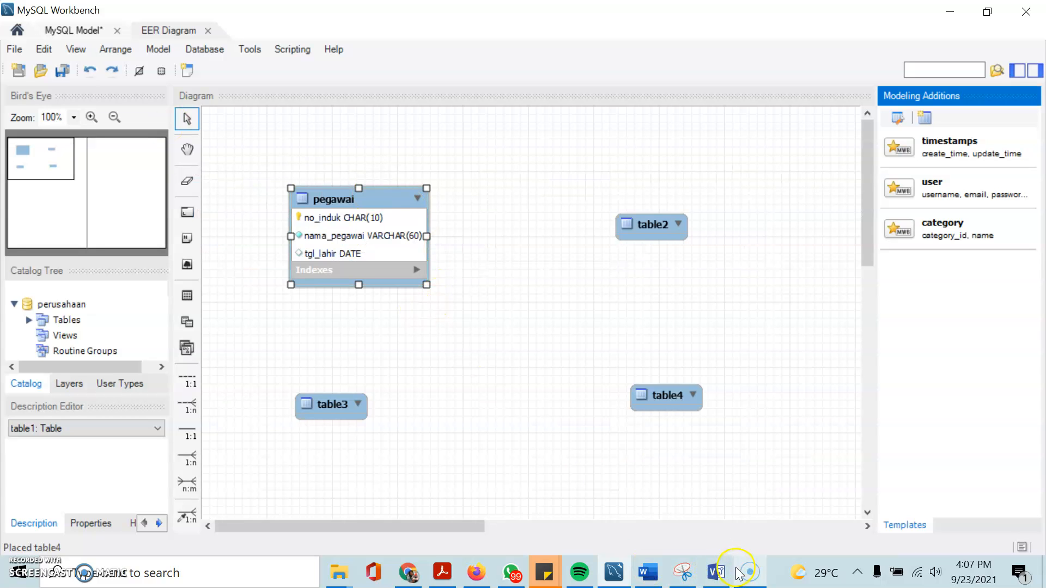
- Check the Visio ER diagram again and review the column datatypes and constraints of the departemen table
click(715, 571)
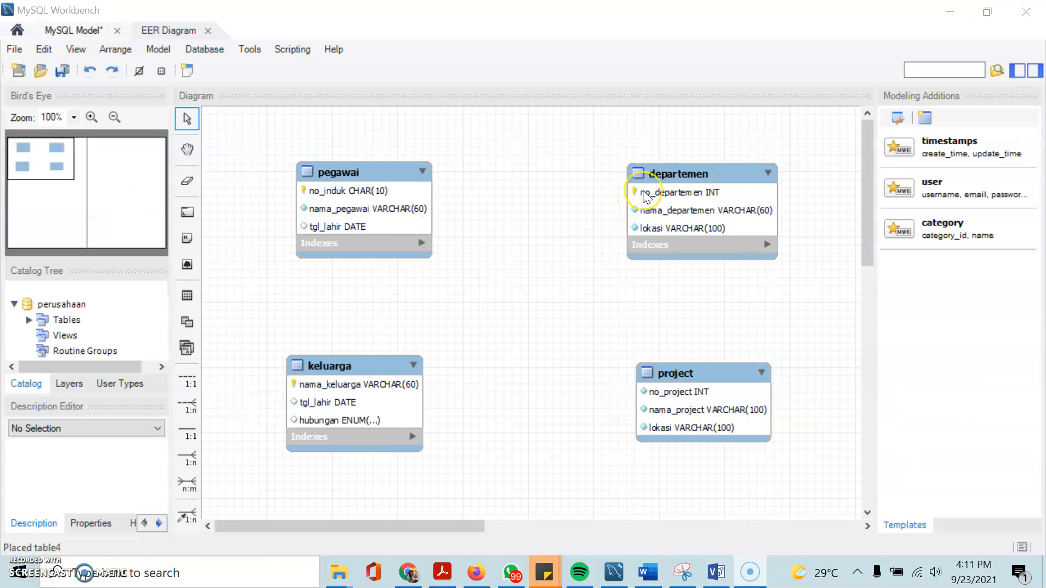
click(688, 202)
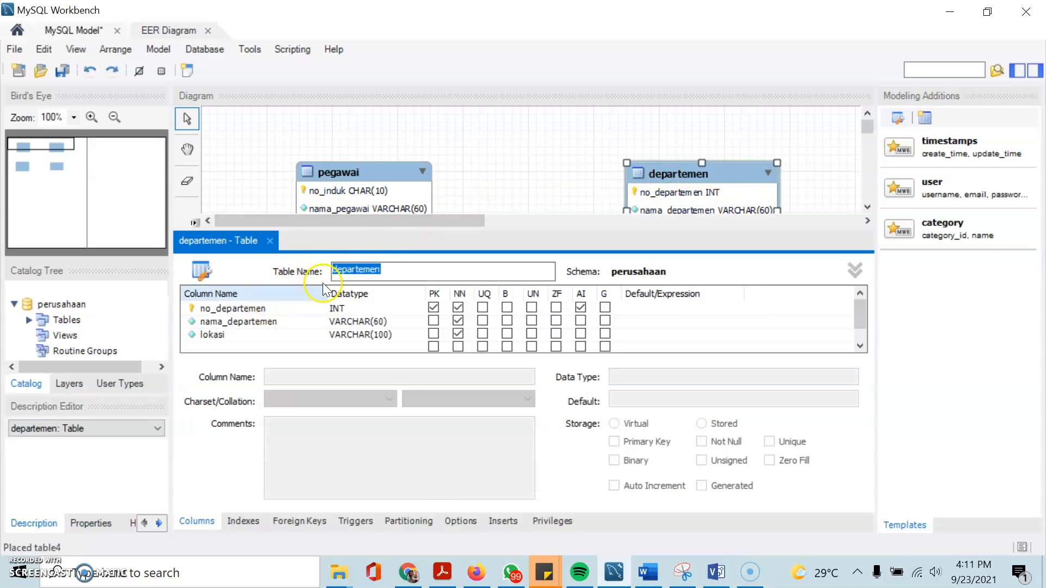
click(385, 269)
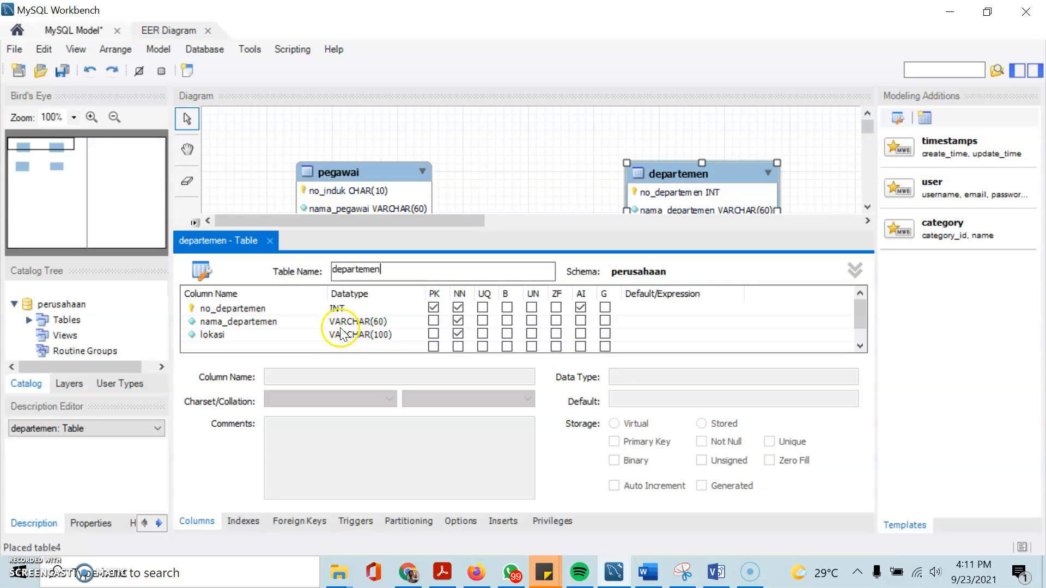
click(269, 243)
click(390, 330)
- Open the keluarga table for editing and review its nama_keluarga key column and its hubungan column
click(355, 404)
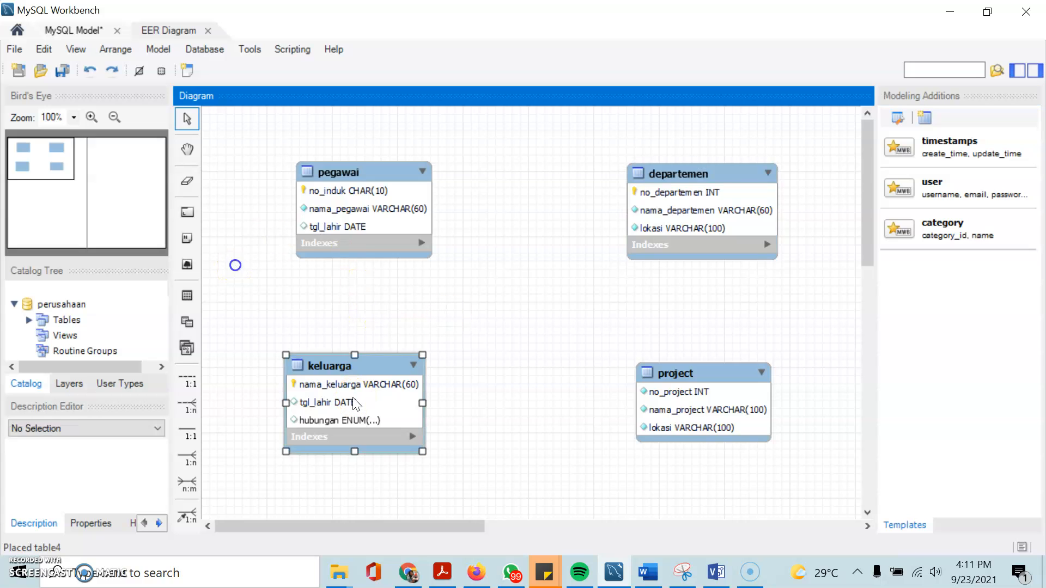
double_click(355, 403)
click(238, 303)
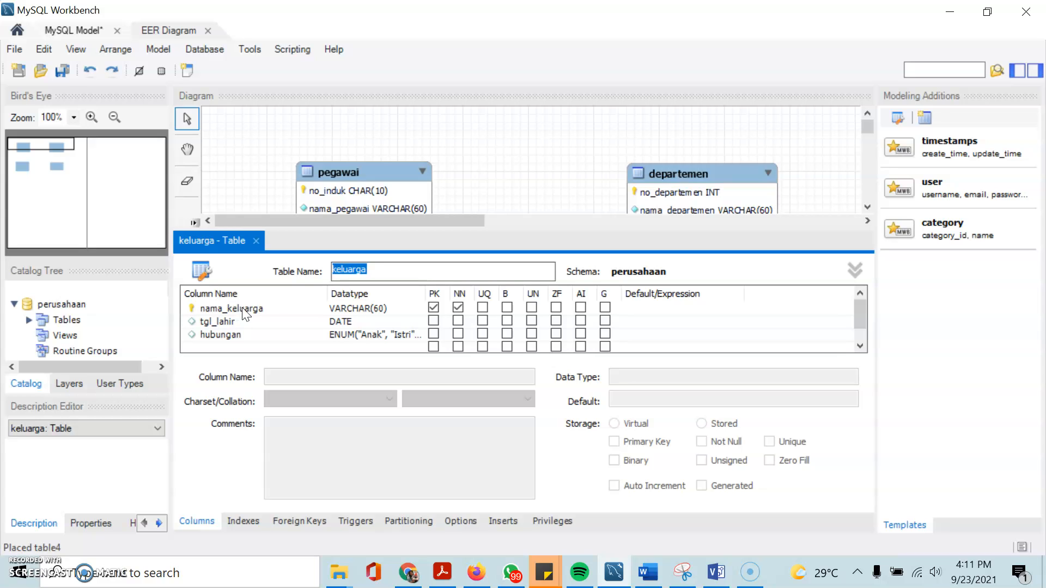
click(433, 308)
click(352, 339)
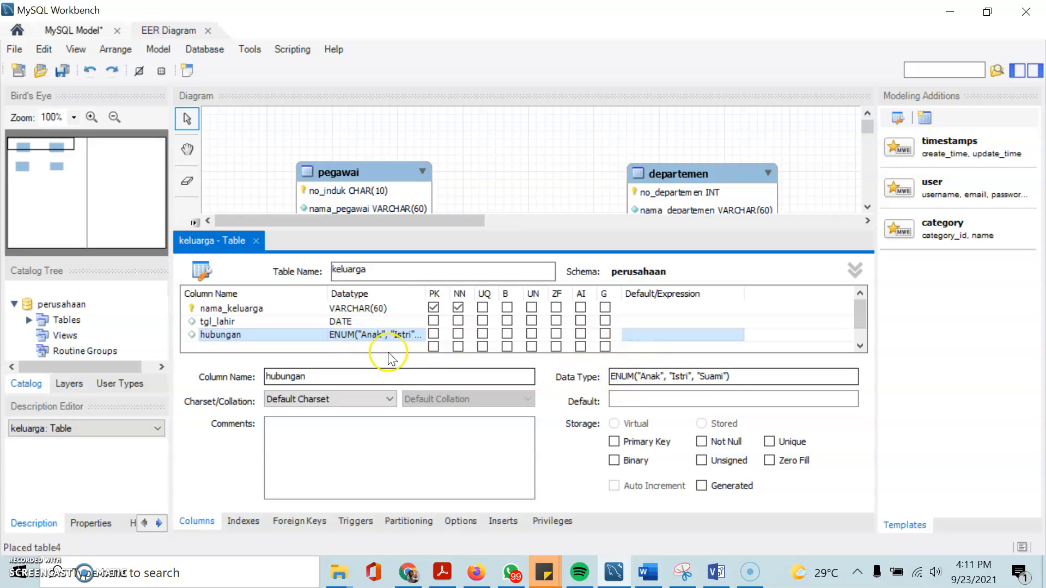
- Set the datatype of the hubungan column to ENUM("Anak","Istri","Suami")
click(420, 333)
click(419, 337)
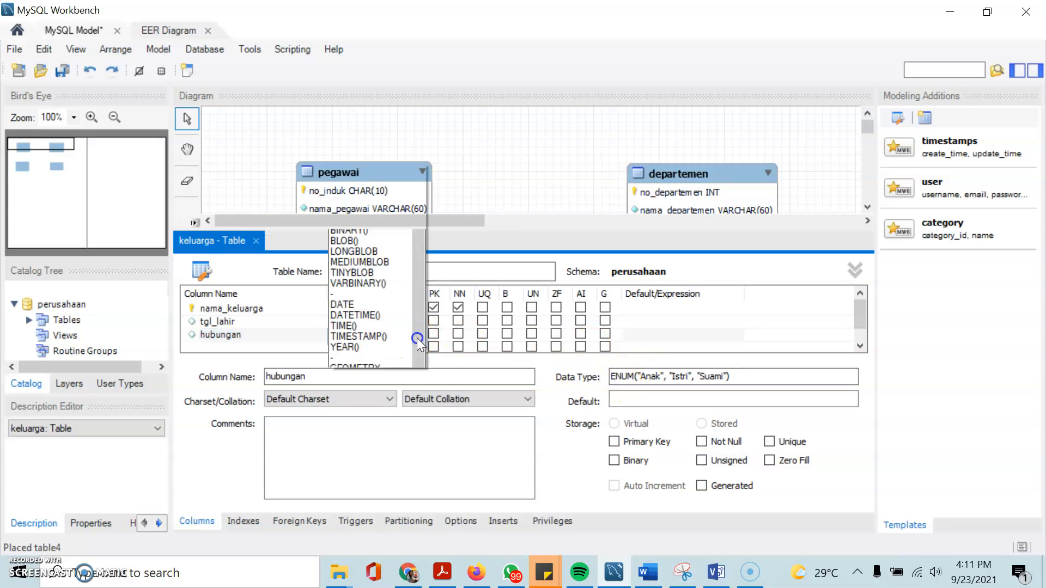
scroll(347, 334, down, 6)
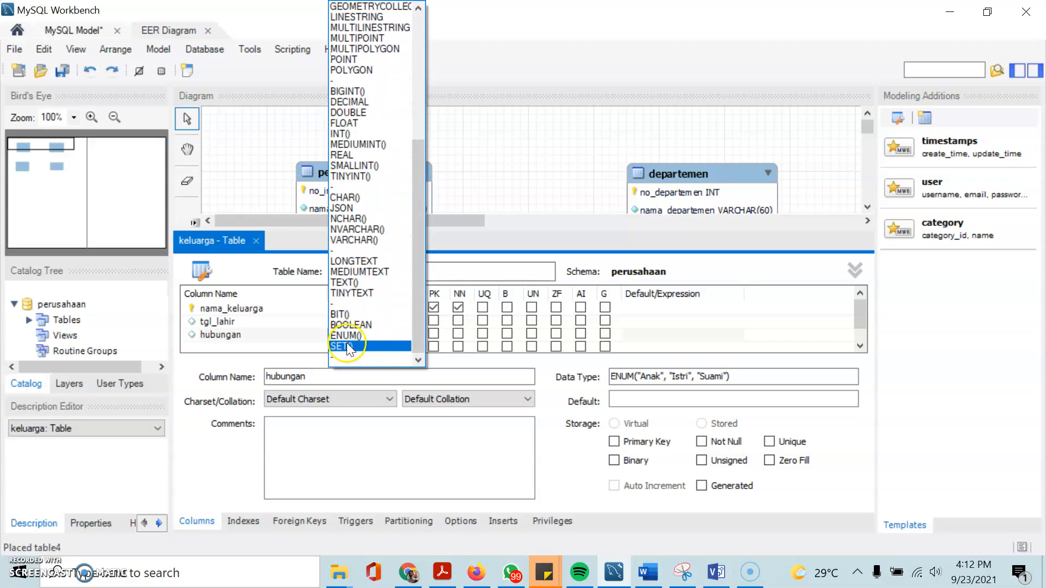
click(350, 337)
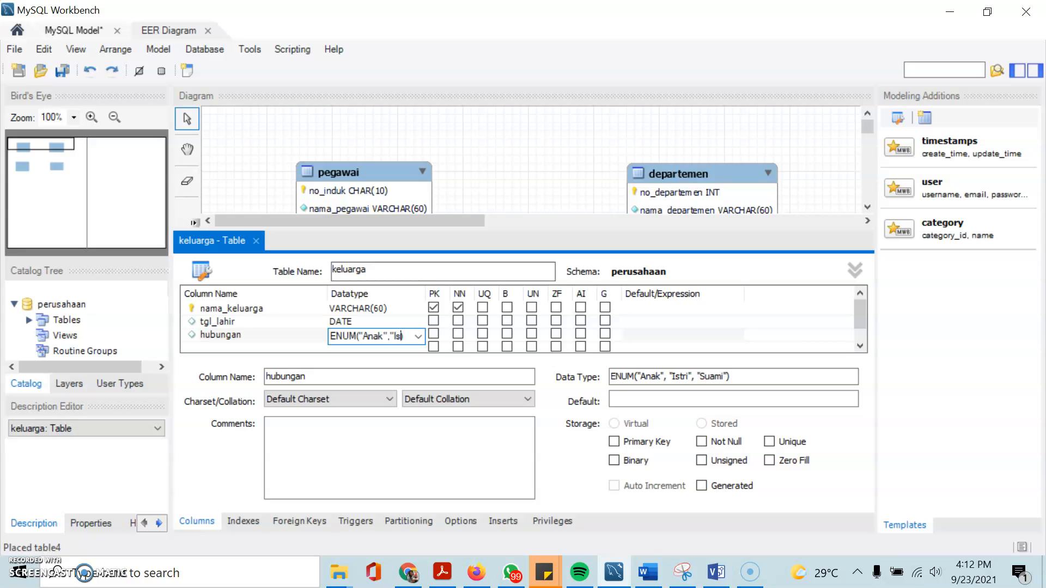
text(i","Suami")
click(654, 375)
click(289, 334)
click(653, 381)
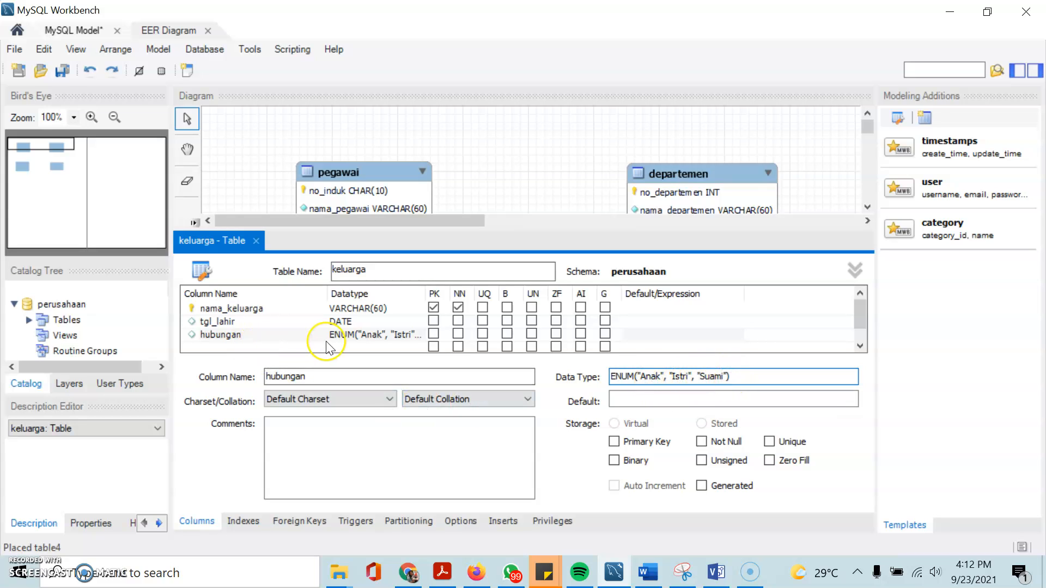
- Review the enumeration values in the hubungan column's datatype and close the keluarga table editor
double_click(640, 376)
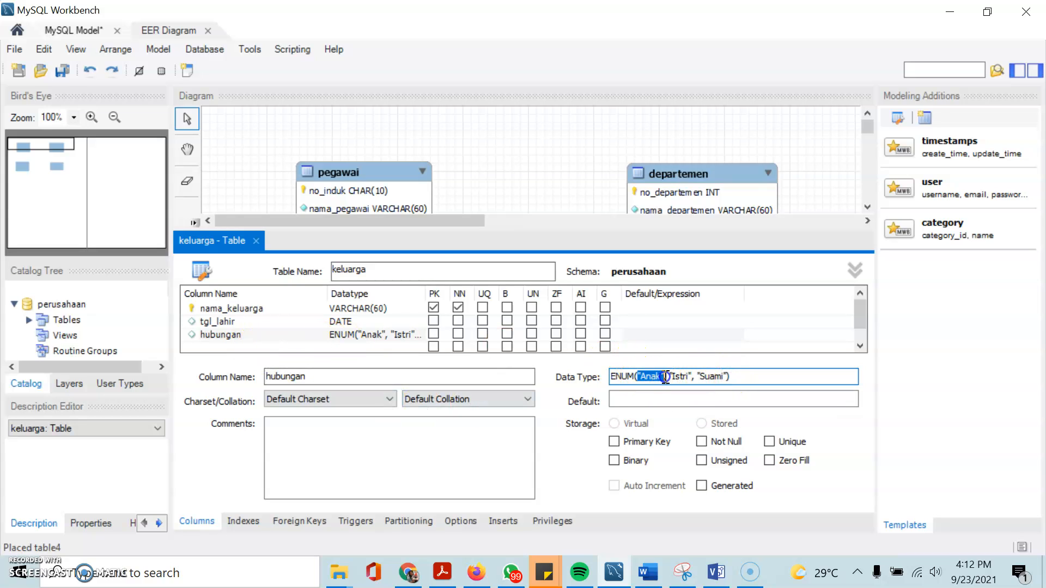
click(708, 377)
double_click(708, 377)
click(733, 377)
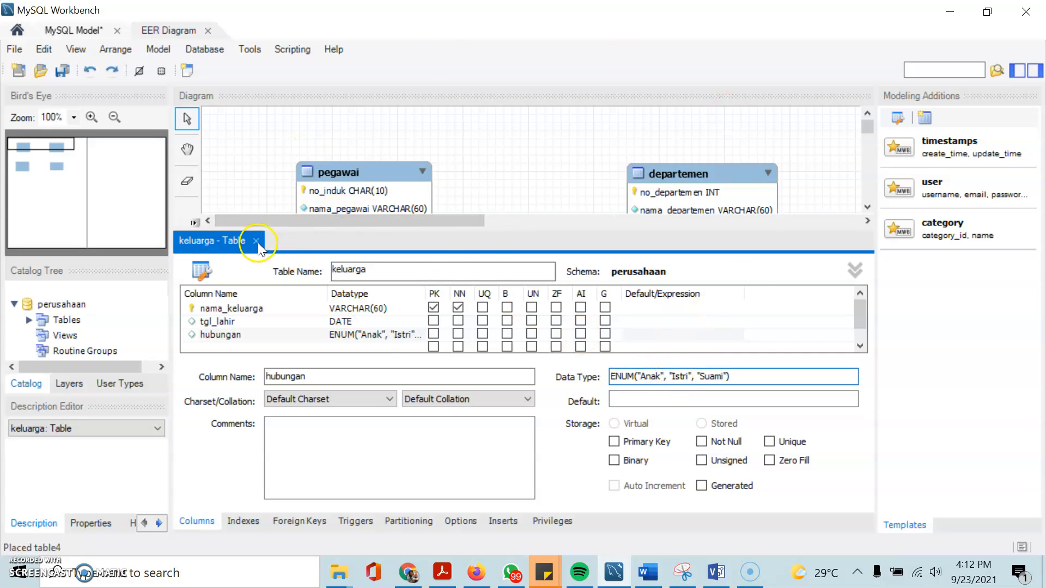
click(648, 377)
click(678, 376)
click(711, 377)
click(256, 240)
click(543, 321)
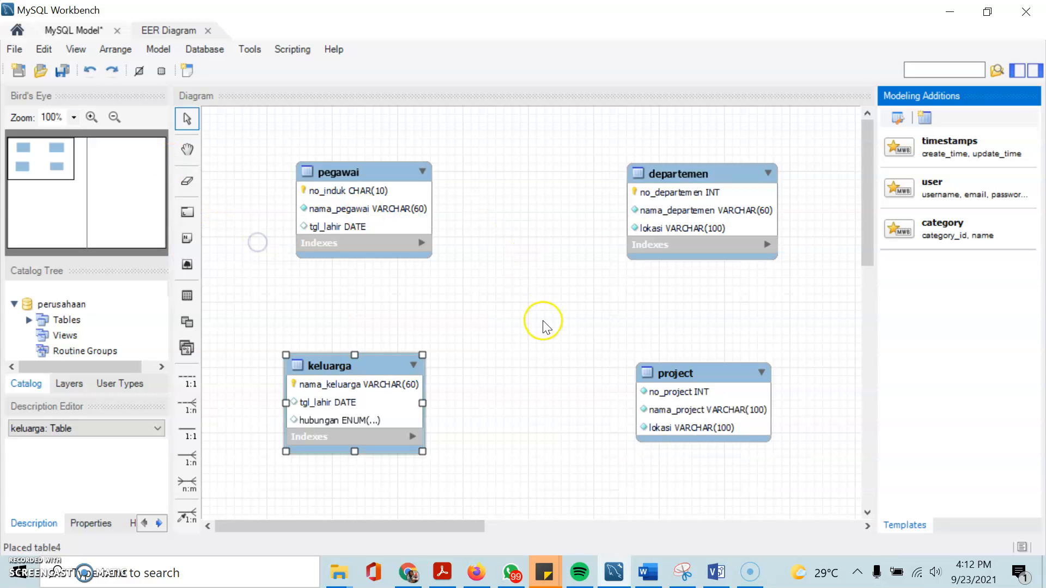
- Make no_project the auto-incrementing primary key of the project table and close its editor
double_click(671, 400)
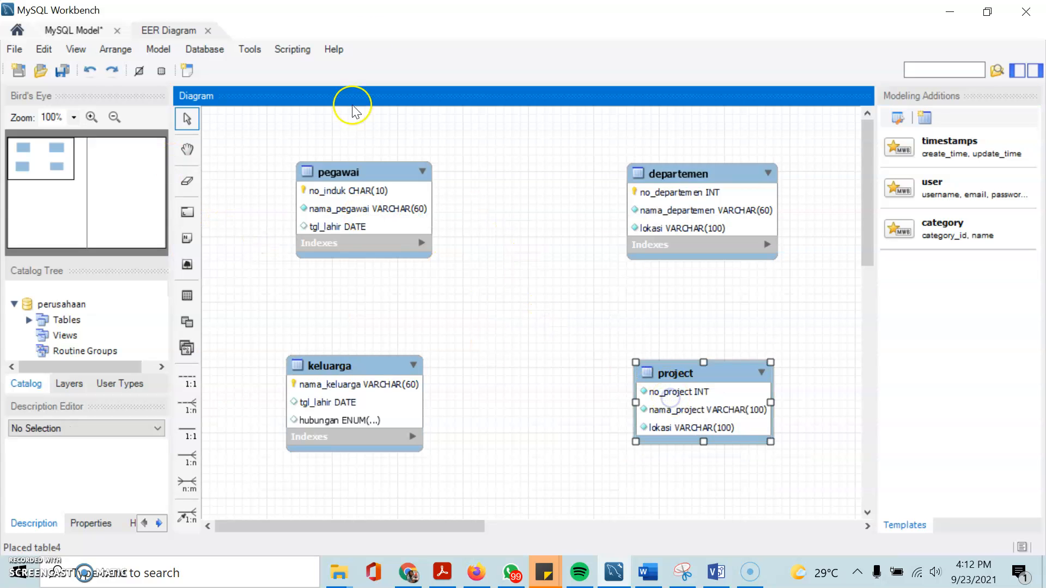
click(249, 309)
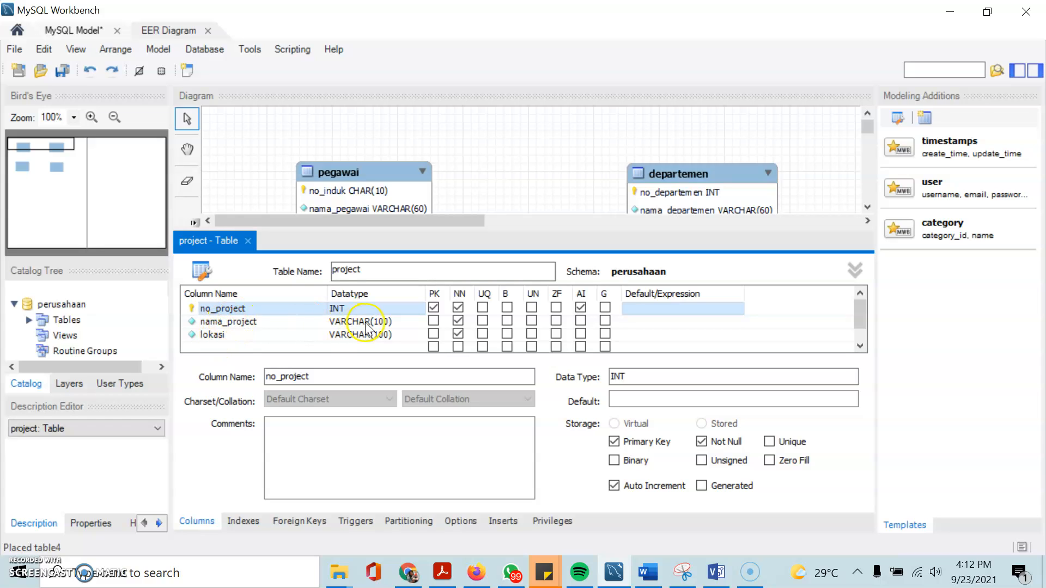
click(250, 242)
- Check the PROJECT entity's attributes in the Visio ER diagram and move the project table slightly up in the EER diagram
click(717, 572)
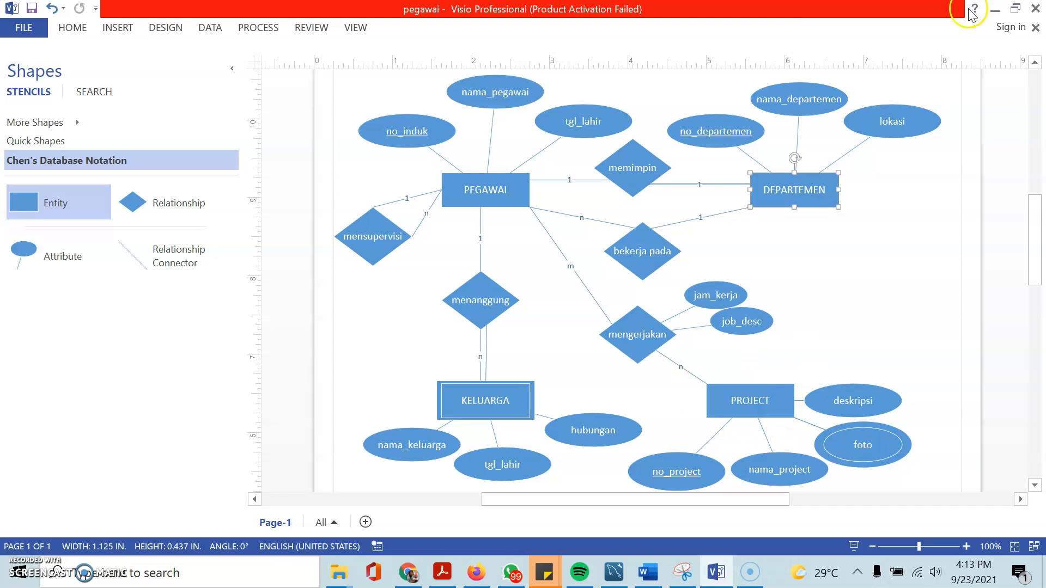
click(995, 9)
click(684, 364)
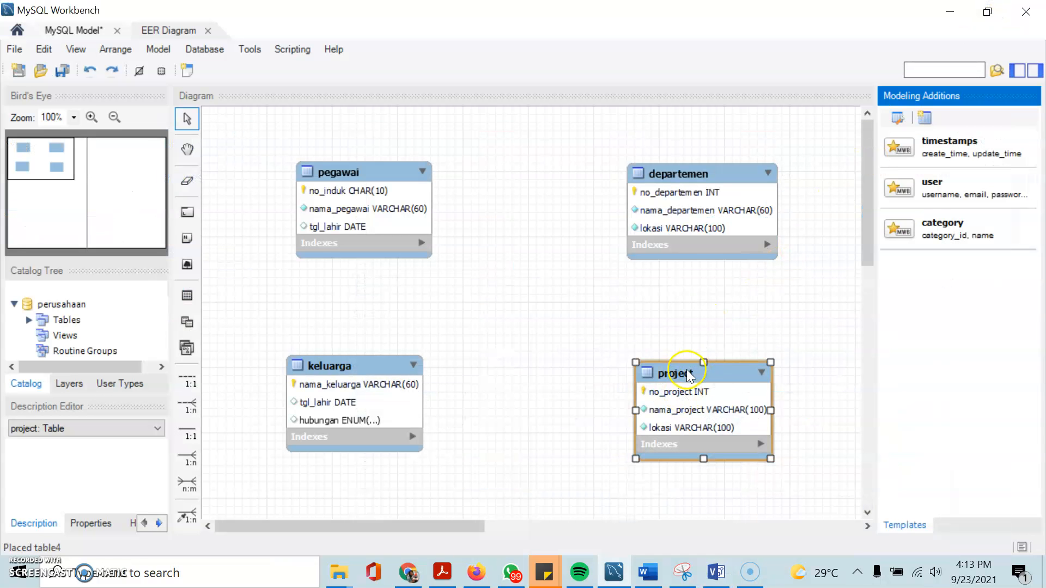
drag(689, 360, 687, 349)
click(601, 440)
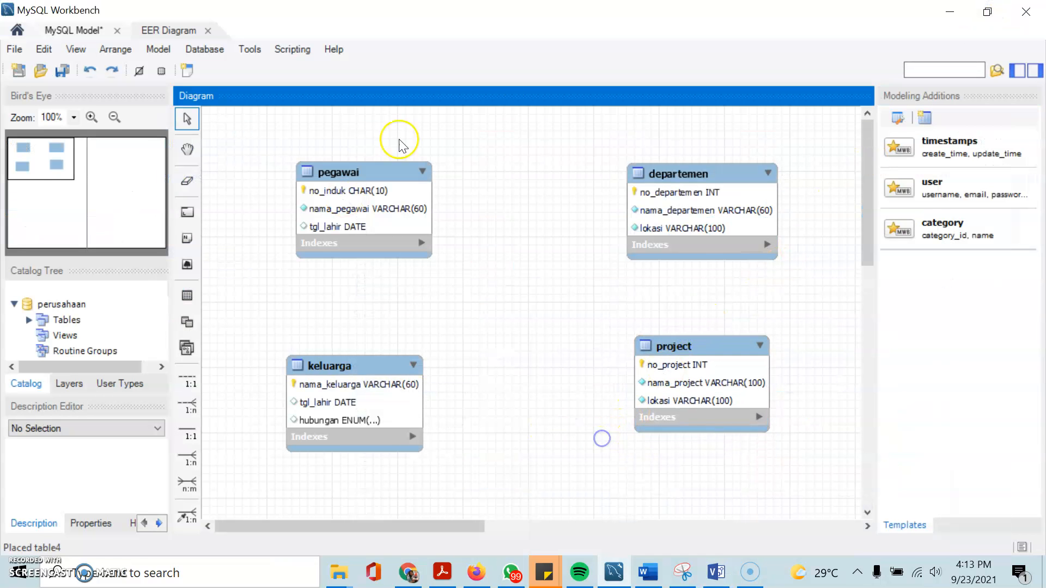
- Place a new table named foto_project below the project table and add a column named foto
click(187, 296)
click(607, 463)
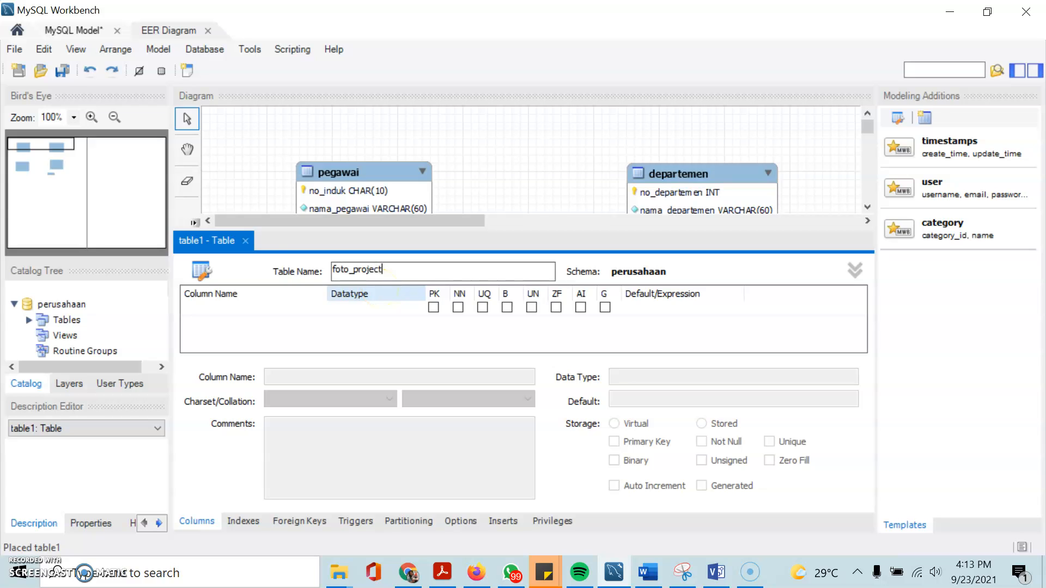
double_click(275, 309)
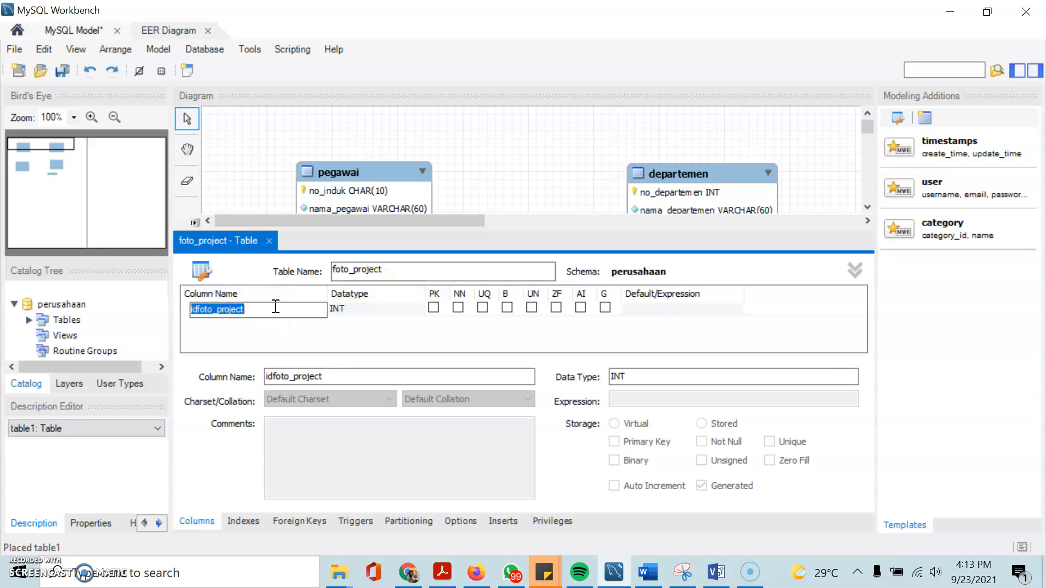
text(foto)
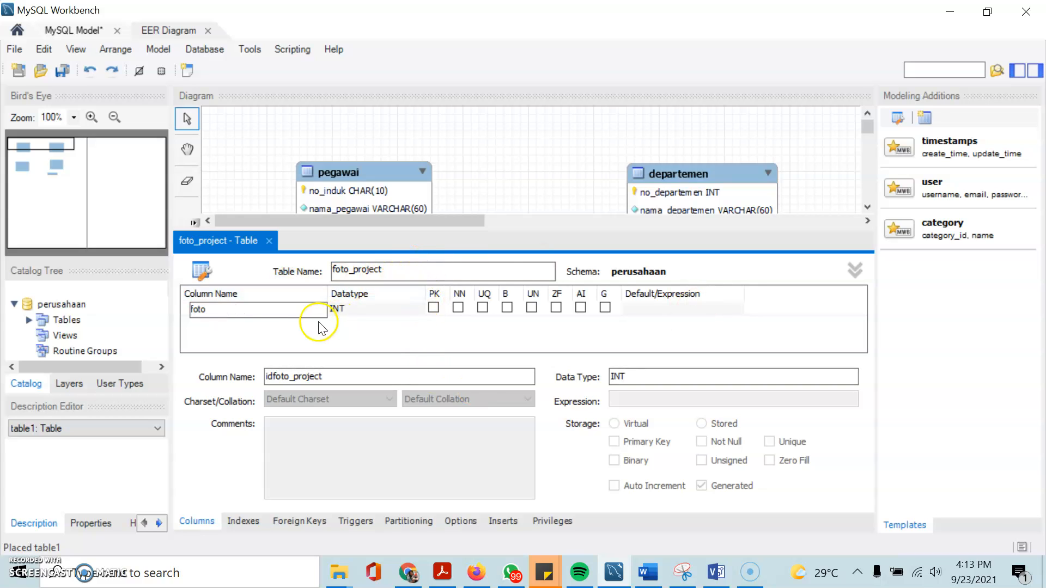
- Set the datatype of the foto column to VARCHAR(100)
click(361, 311)
click(362, 311)
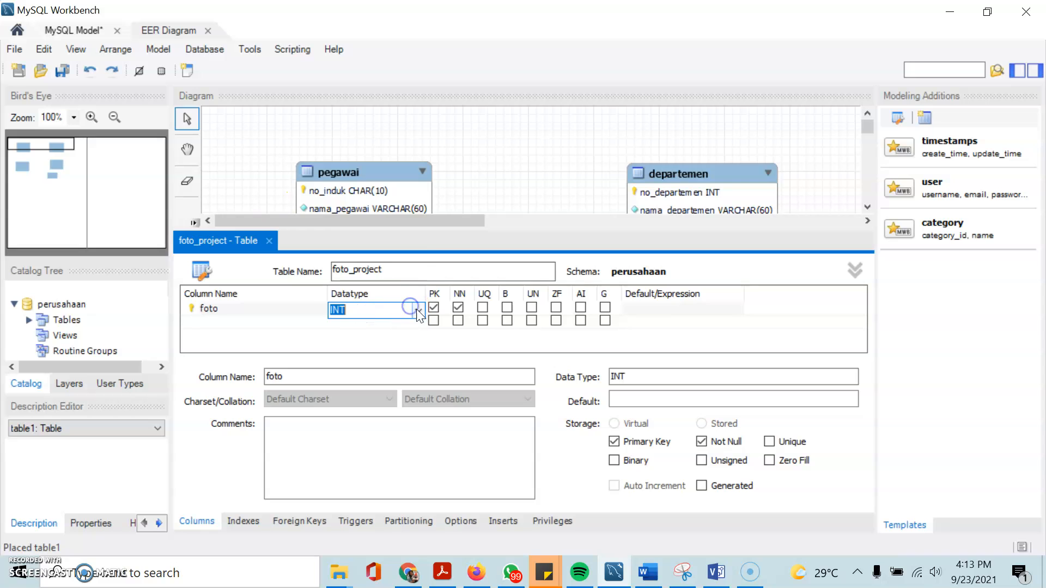
click(417, 311)
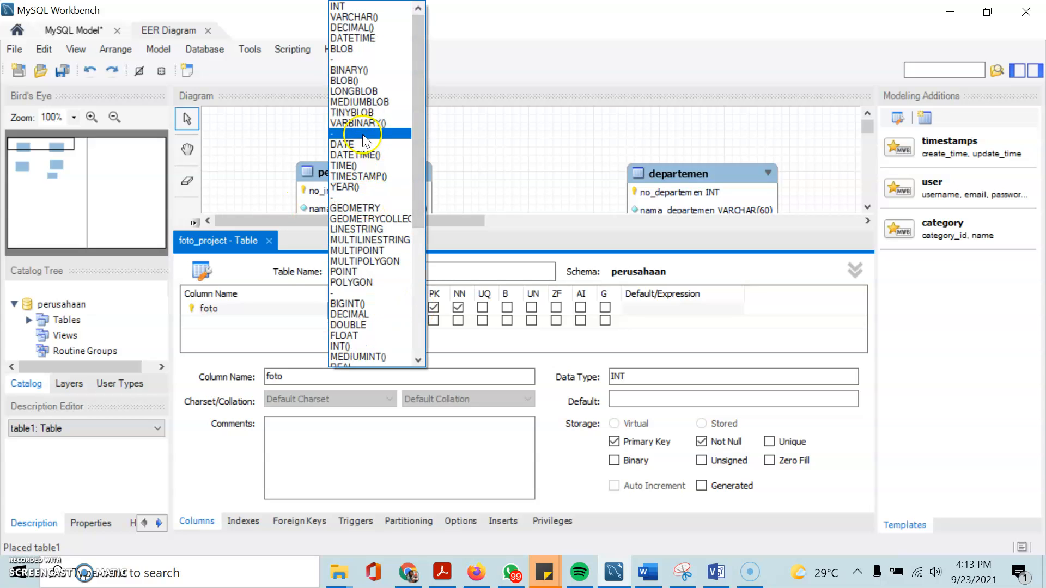
click(359, 17)
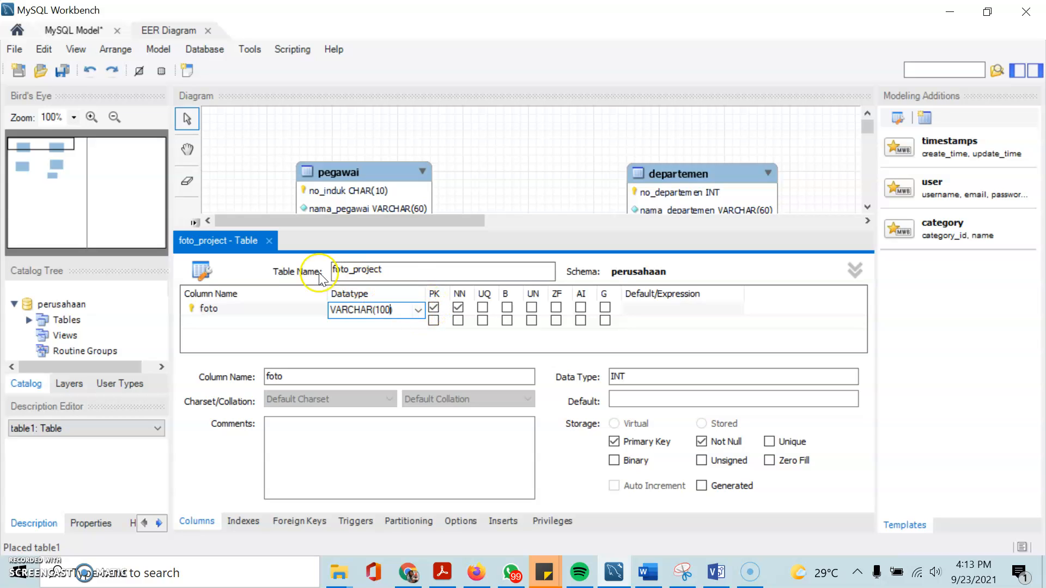
- Close the foto_project table editor and move the table a little to the left in the diagram
click(269, 241)
click(518, 341)
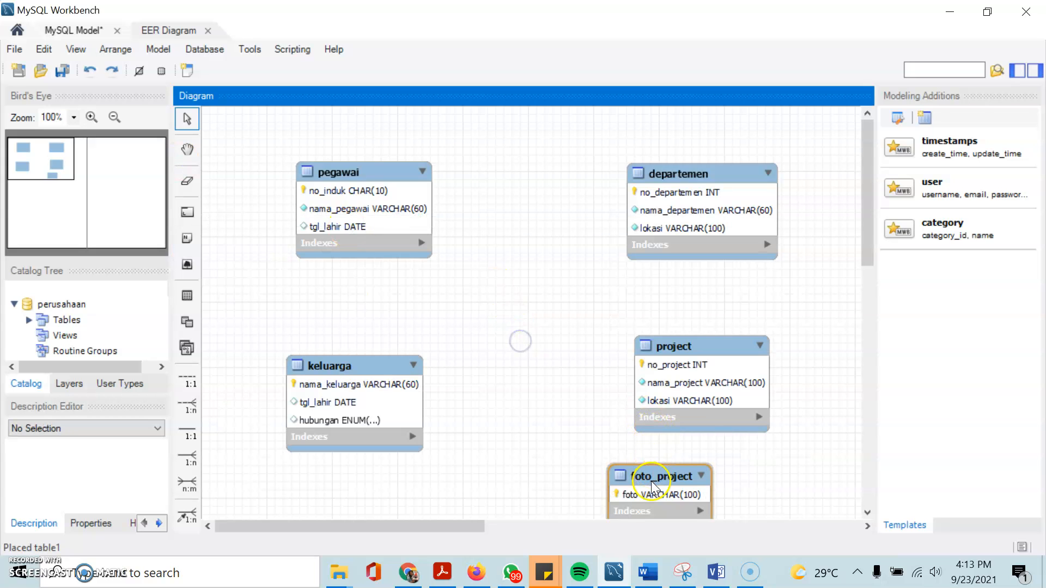
drag(646, 482, 597, 485)
click(544, 400)
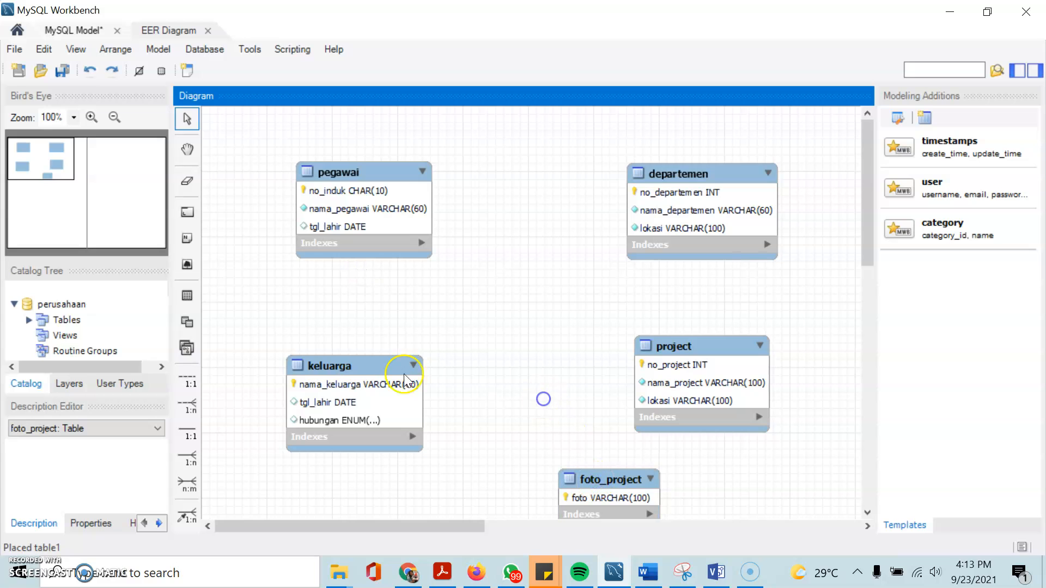
- Compare the entities and relationships in the Visio ER diagram with the pegawai, departemen and keluarga tables in the EER diagram
mouse_move(715, 572)
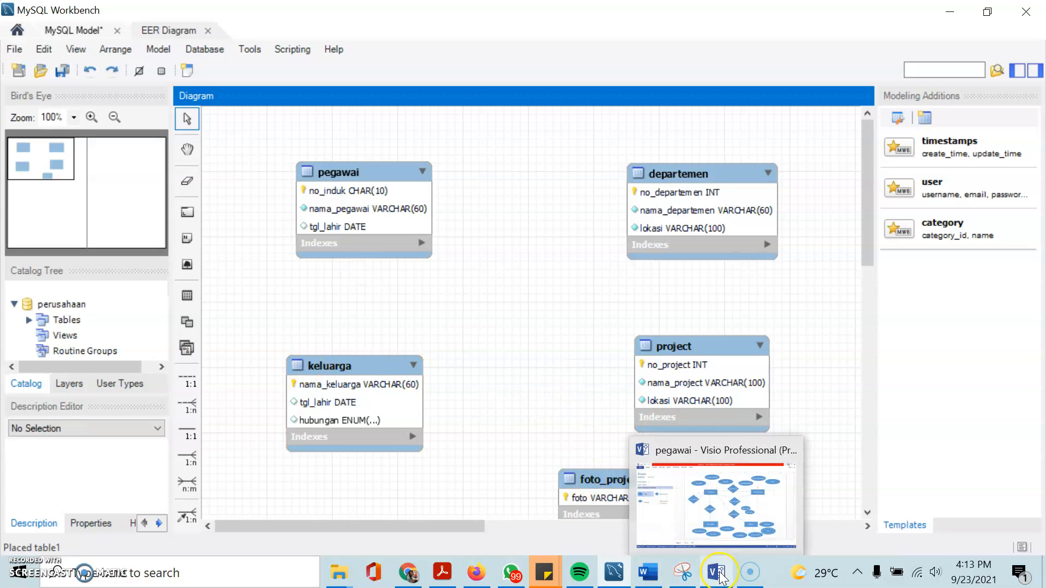
click(718, 507)
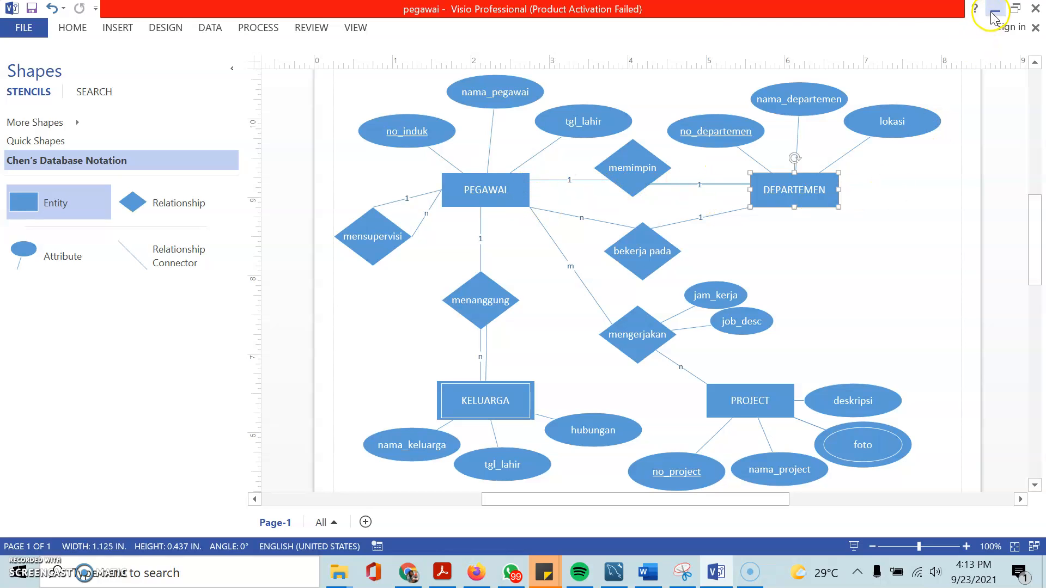
click(994, 12)
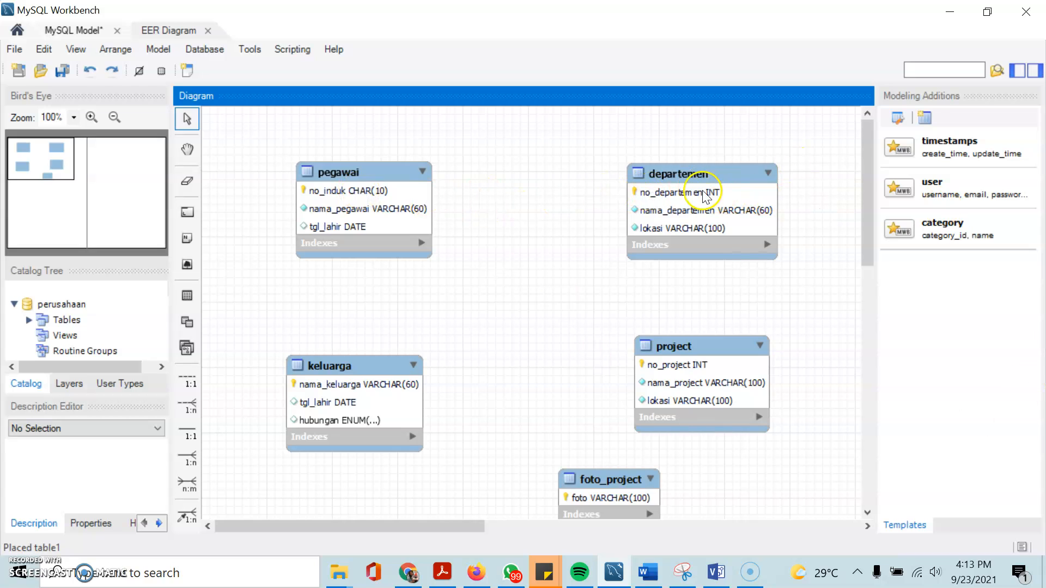
click(358, 197)
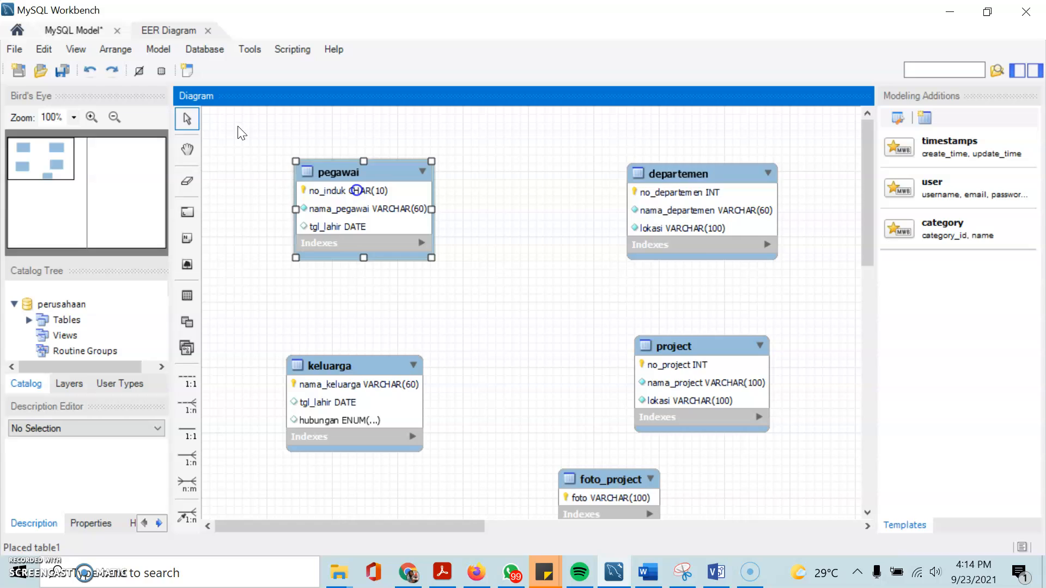
click(661, 194)
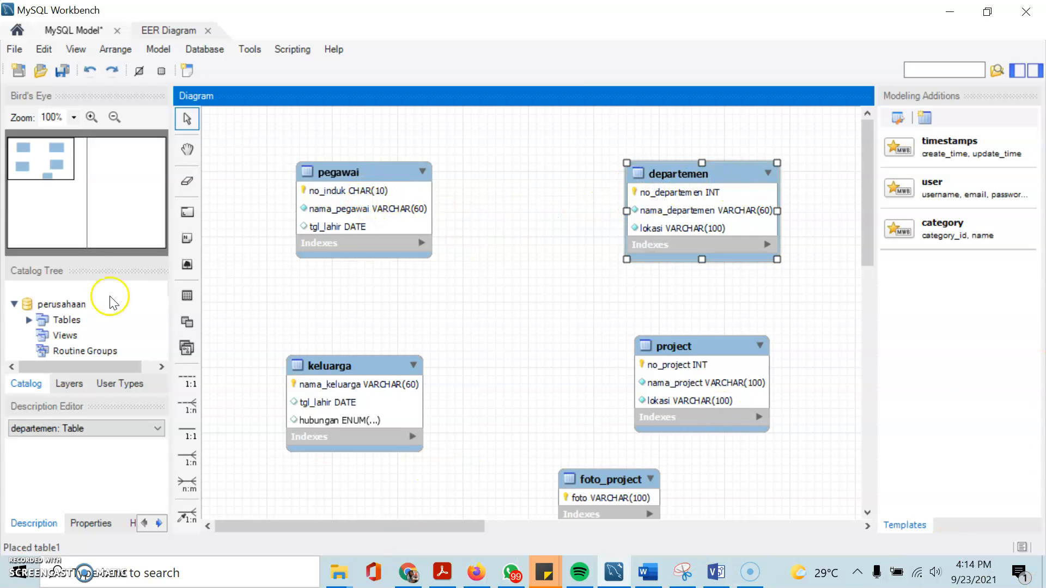
click(357, 371)
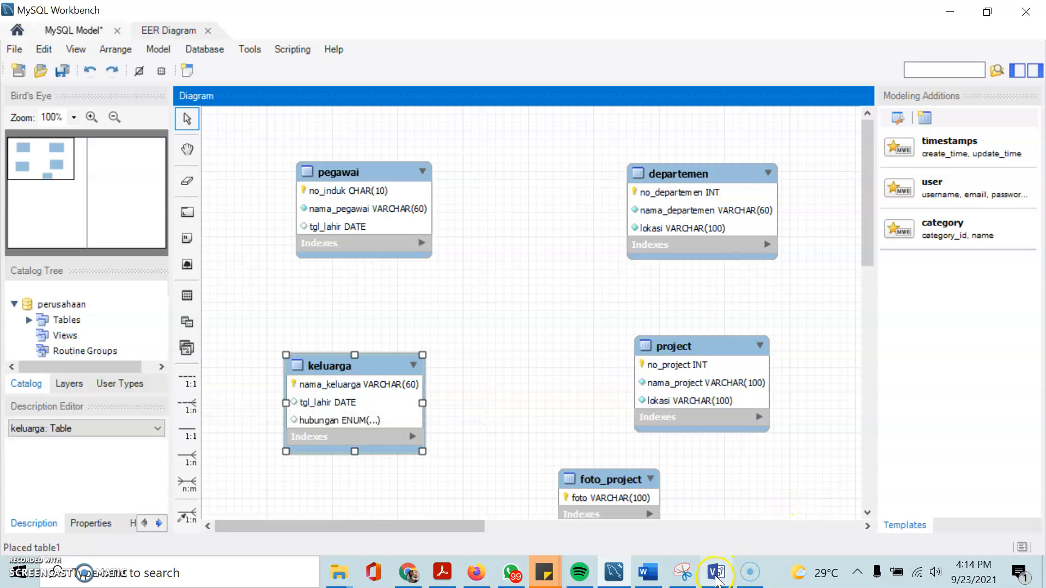
click(717, 572)
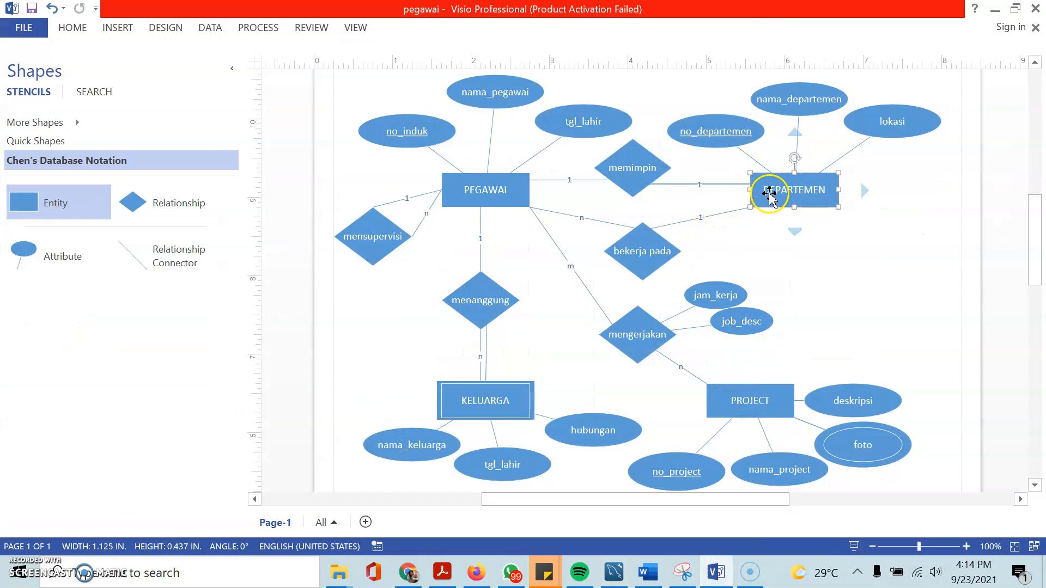